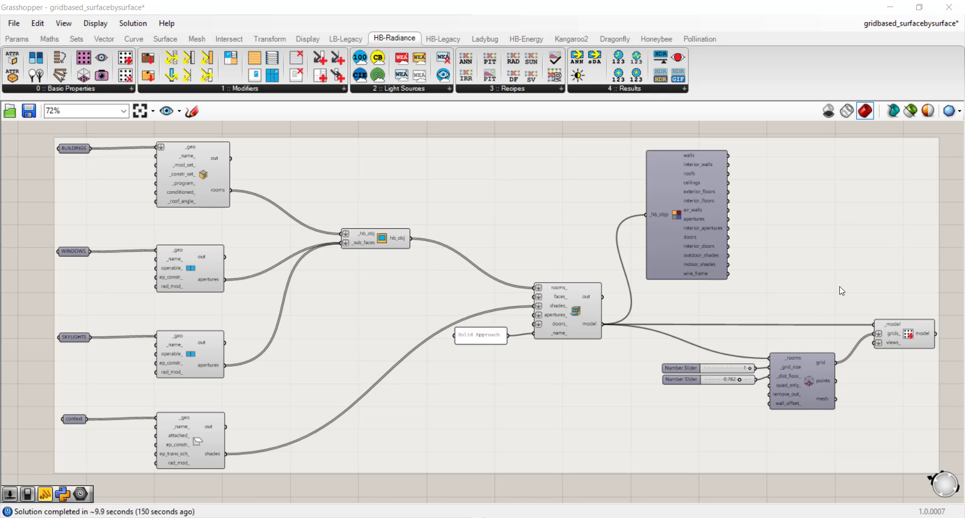
- Place an HB Point-In-Time Grid-Based recipe component on the empty canvas beyond the model group
right_drag(948, 281, 244, 286)
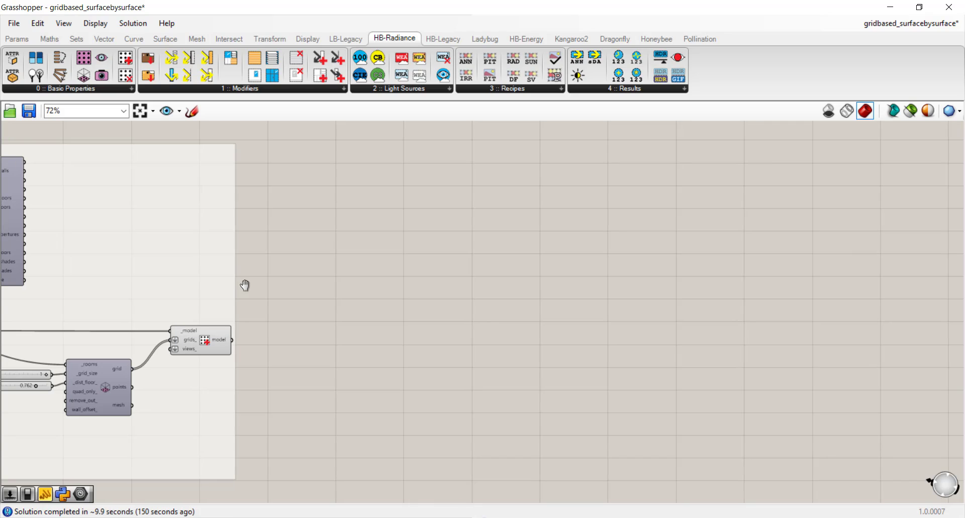
click(472, 91)
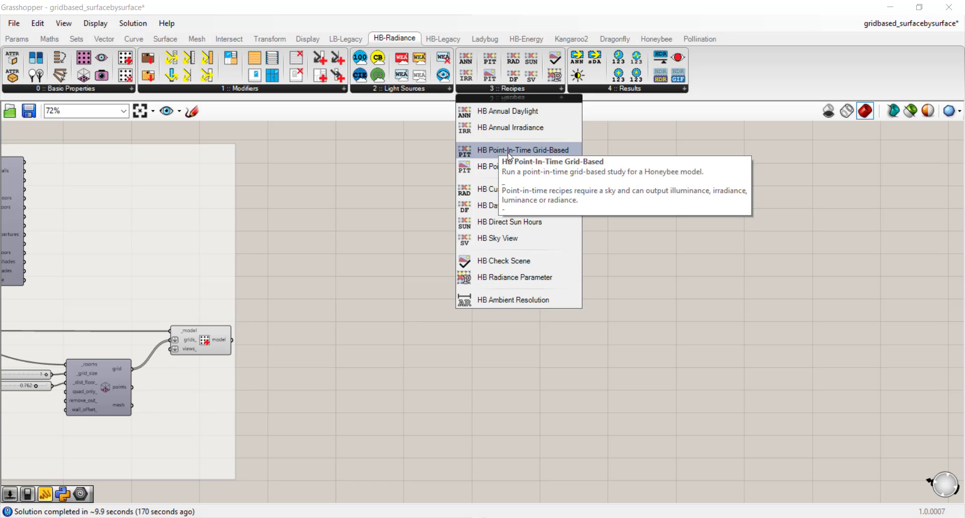
click(560, 149)
click(520, 346)
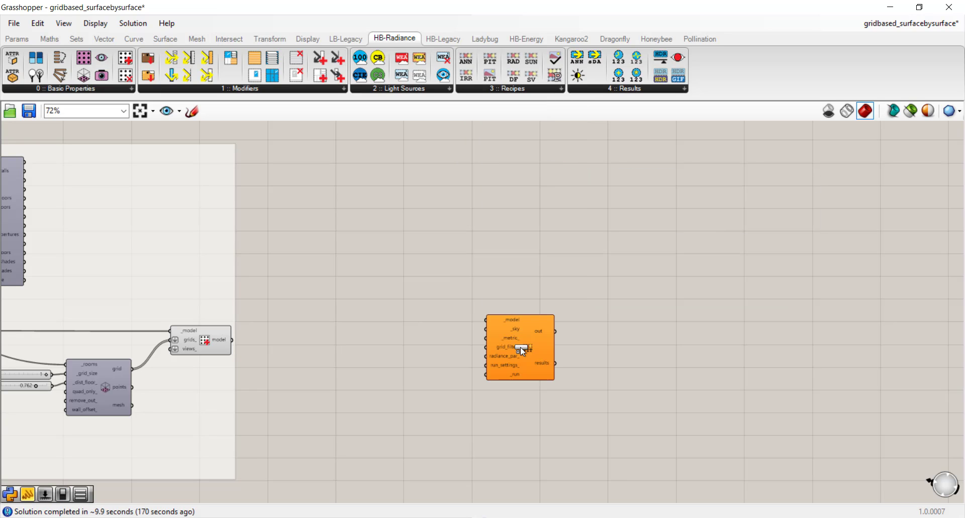
scroll(500, 399, up, 5)
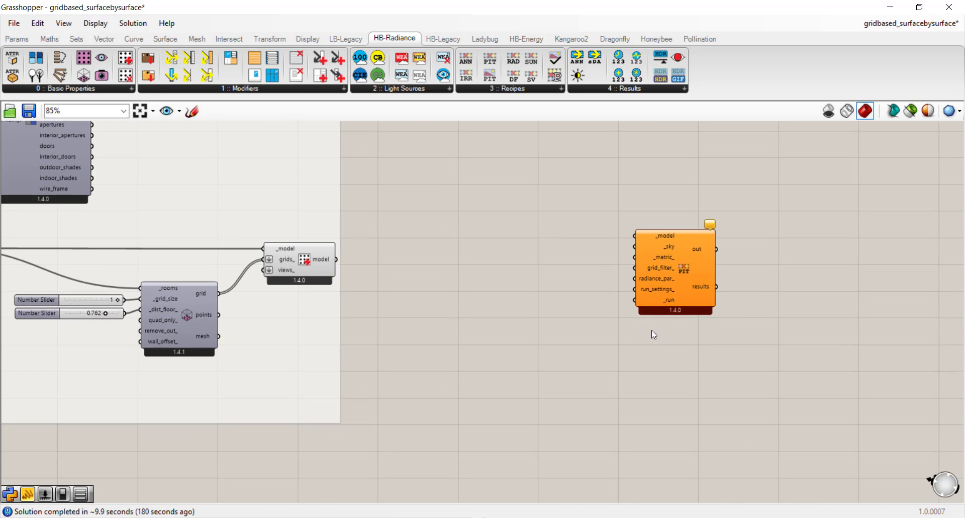
drag(676, 262, 616, 293)
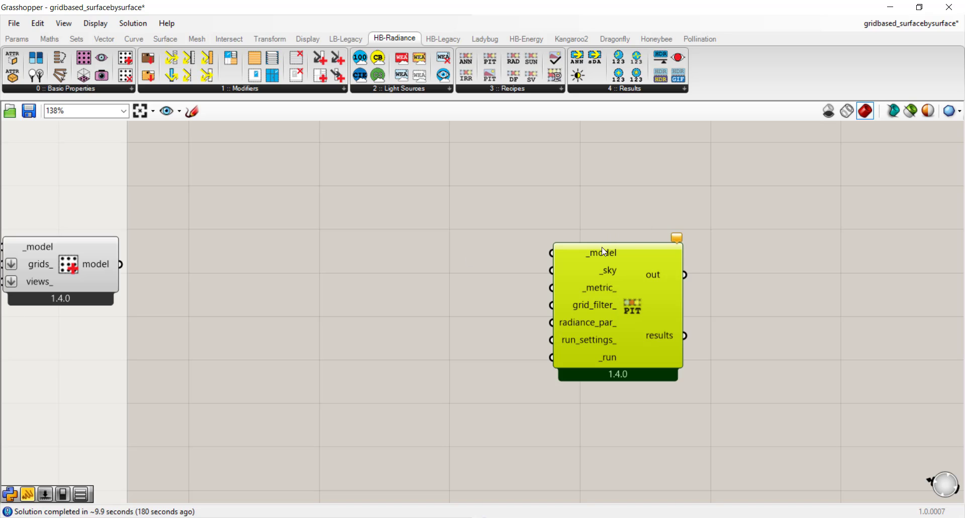
drag(601, 249, 595, 258)
- Connect the model output of the grid-assigning component to the _model input of the Point-In-Time Grid-Based recipe
right_drag(352, 333, 610, 325)
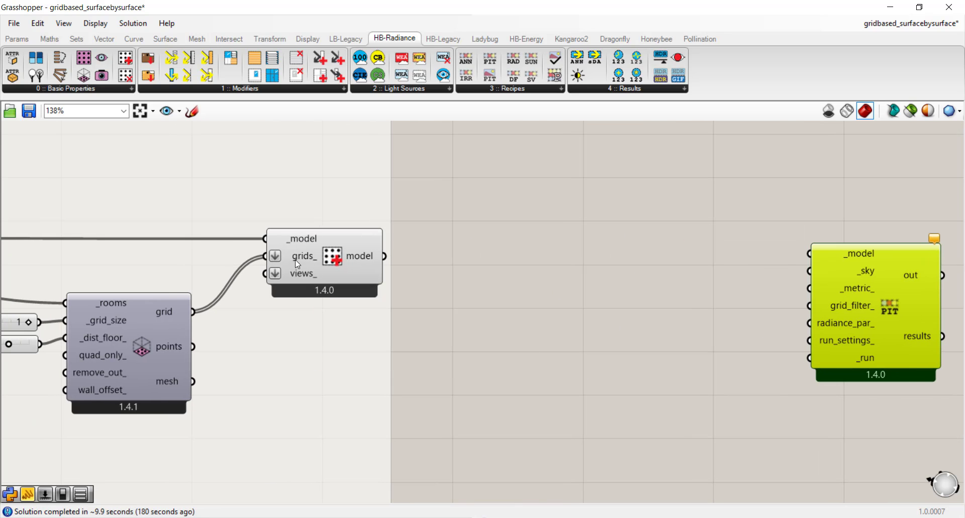
right_drag(294, 259, 269, 338)
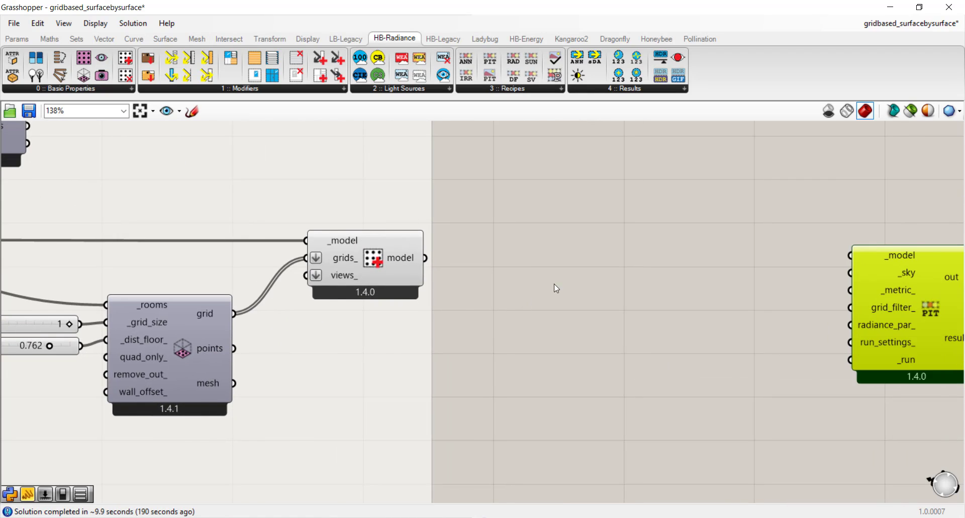
right_drag(554, 283, 439, 302)
drag(318, 275, 734, 282)
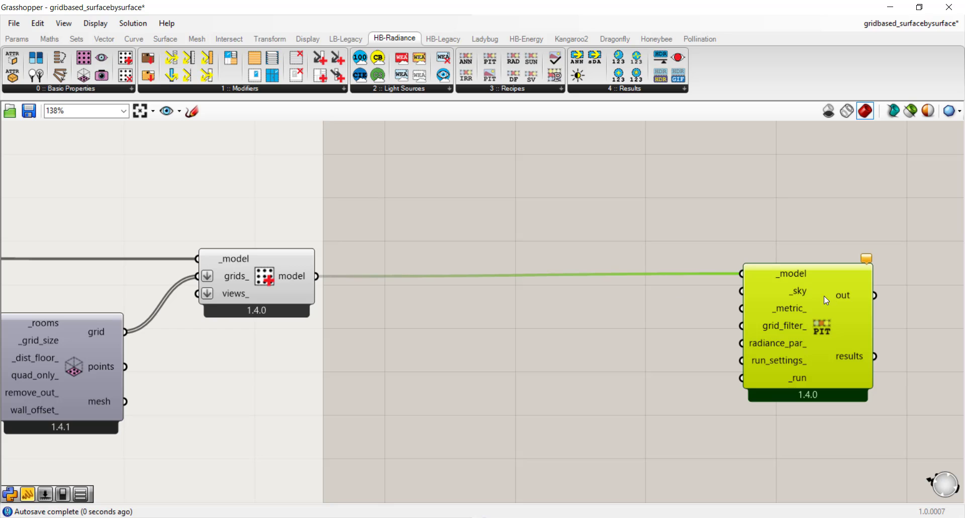
- Add an HB CIE Standard Sky component above the model wire and connect its sky output to the recipe's _sky input
right_drag(824, 295, 632, 302)
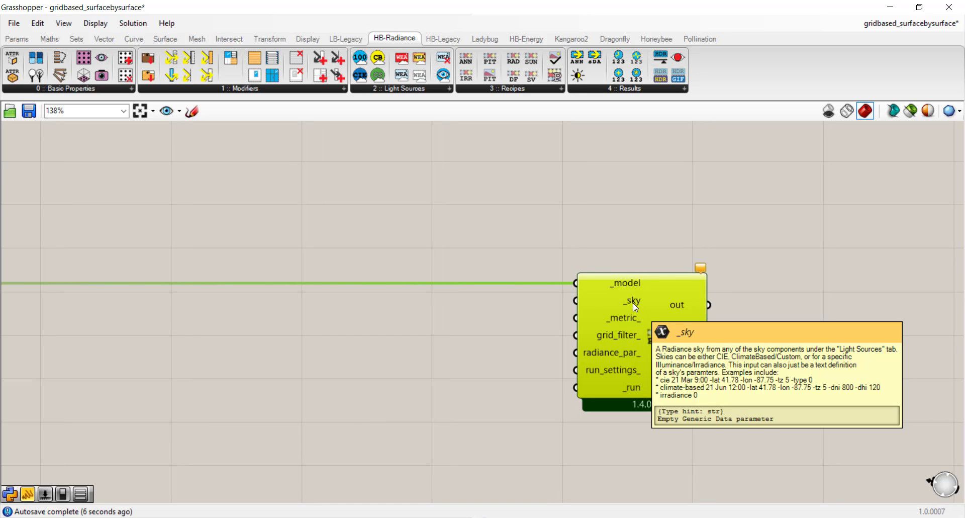
click(387, 90)
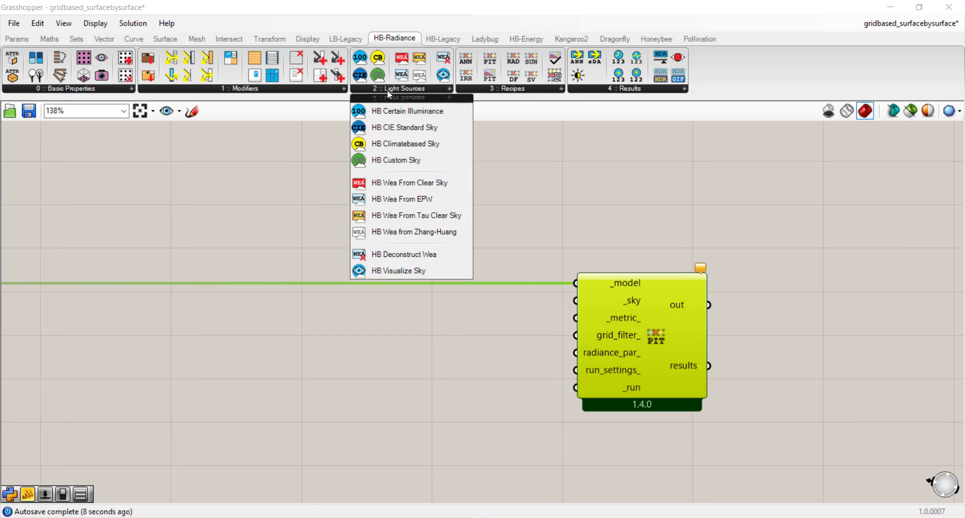
click(387, 132)
click(405, 185)
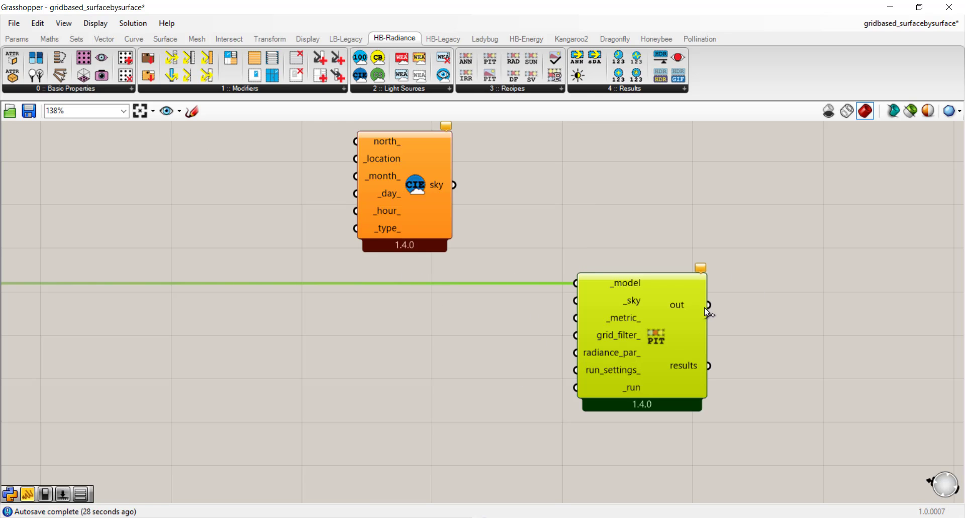
mouse_move(641, 335)
mouse_move(635, 305)
drag(455, 185, 578, 299)
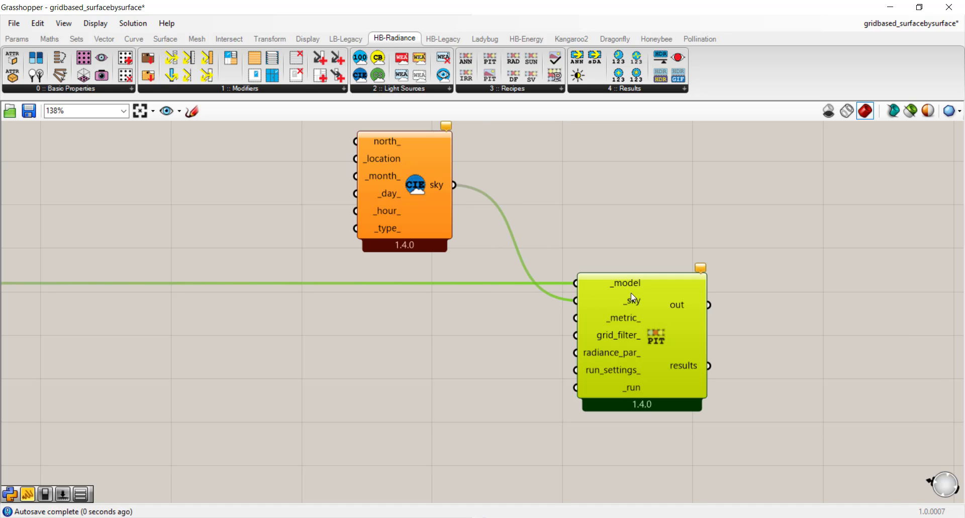
right_drag(338, 214, 620, 347)
drag(708, 328, 652, 277)
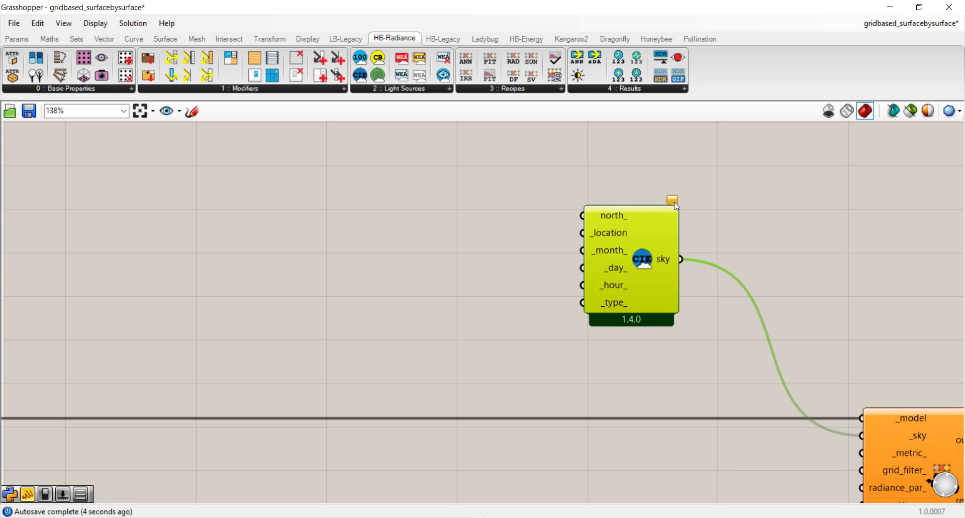
click(619, 358)
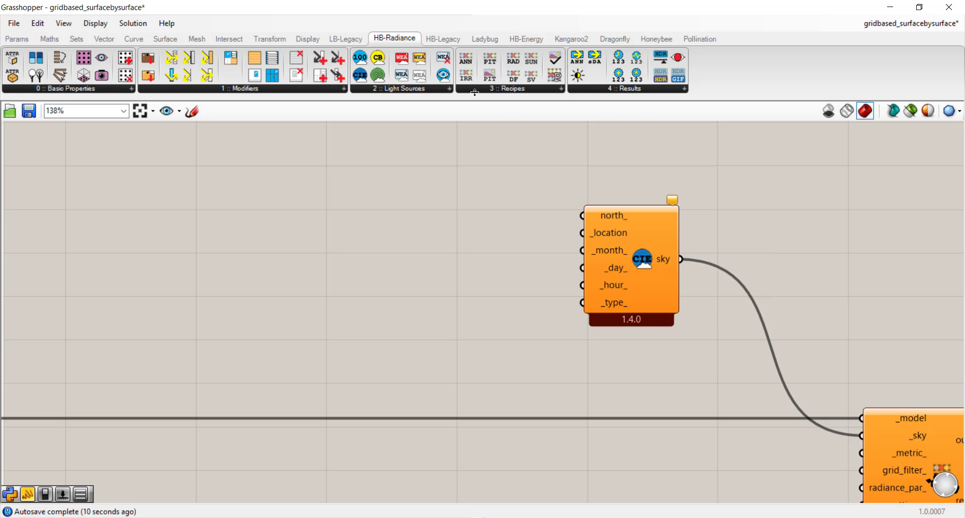
- Add an LB Import Location component and connect its location output to the CIE sky's _location input
click(478, 43)
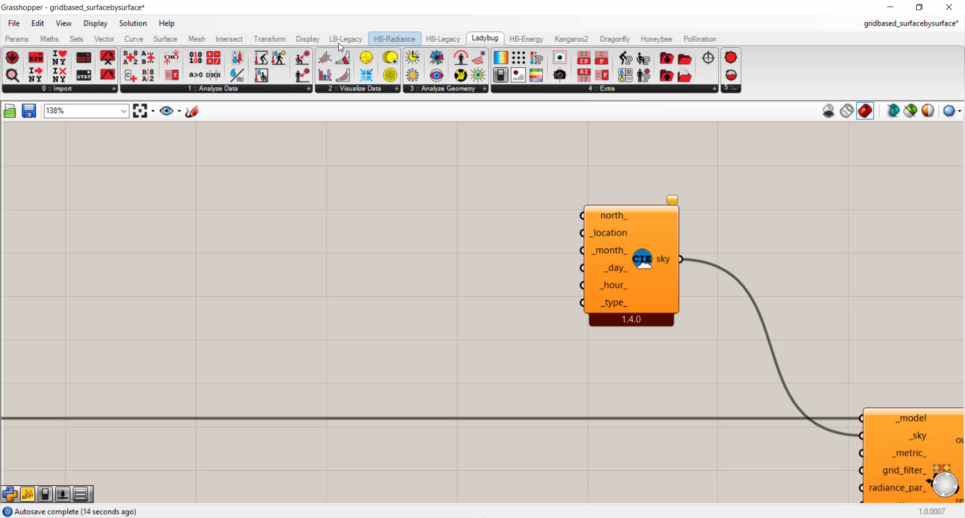
click(63, 89)
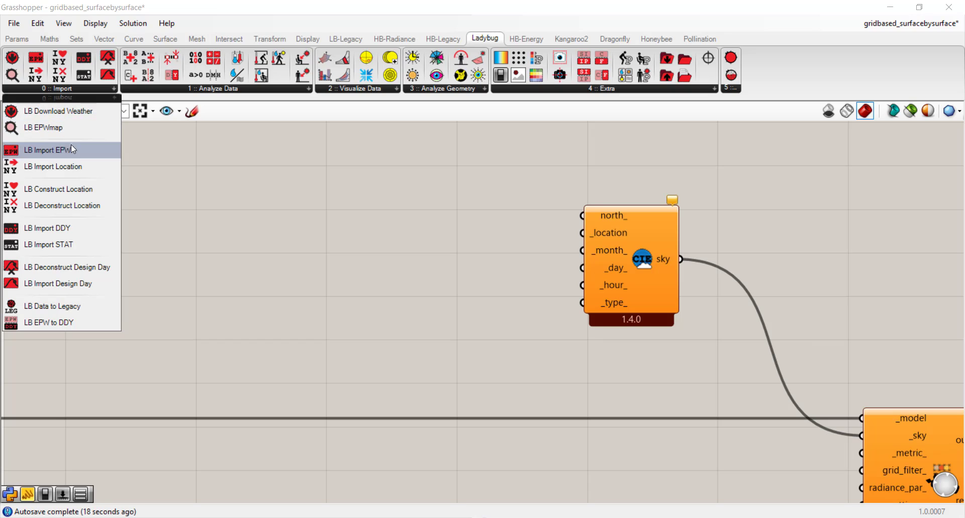
click(74, 171)
click(424, 245)
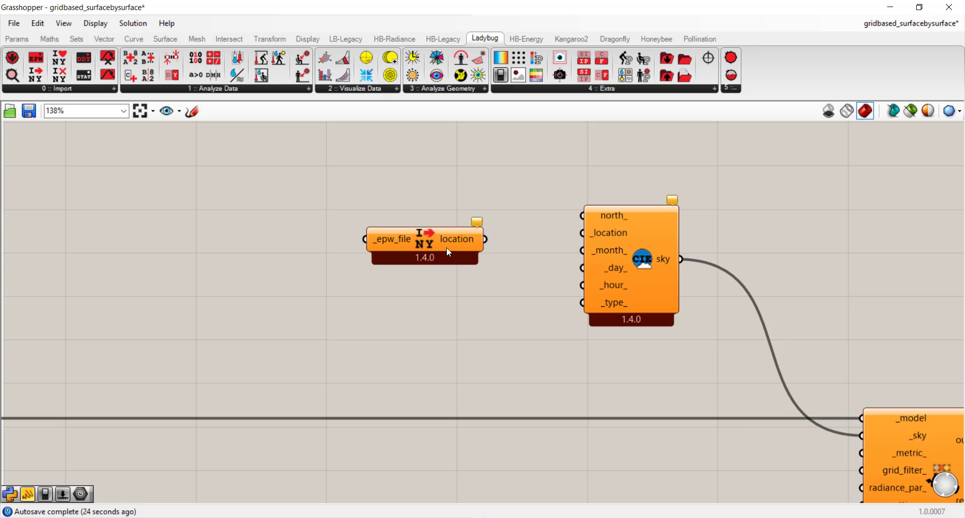
drag(485, 239, 582, 232)
drag(439, 237, 447, 230)
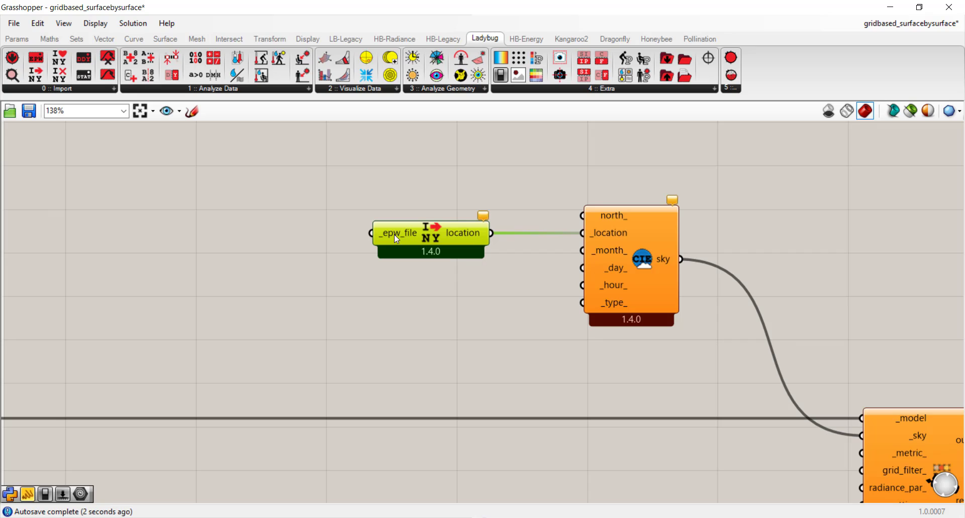
click(43, 86)
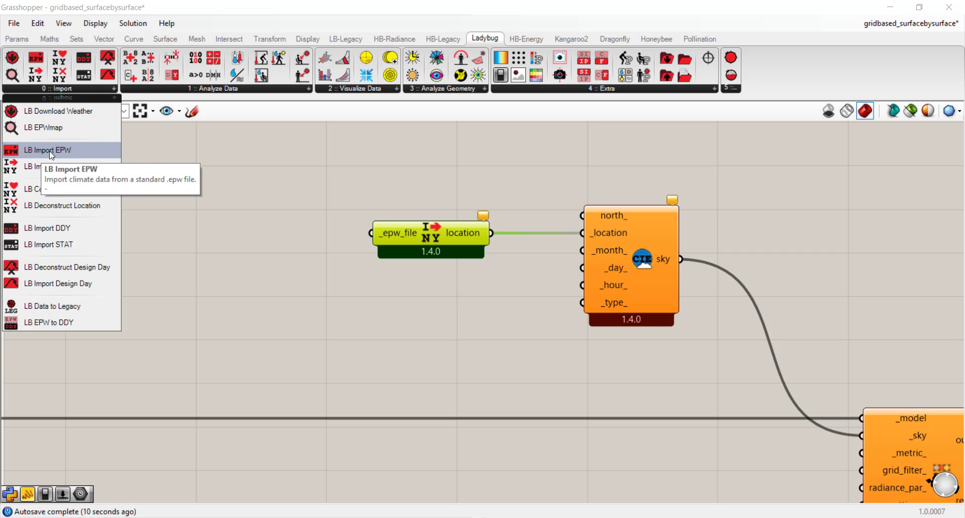
drag(38, 150, 203, 200)
key(Delete)
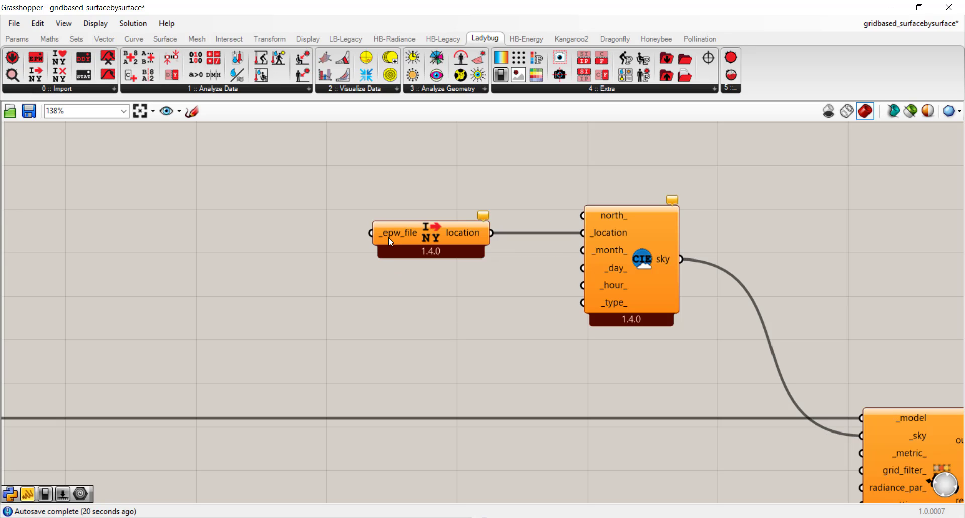
- Add an LB Download Weather component and connect its epw_file output to the _epw_file input of Import Location
click(70, 88)
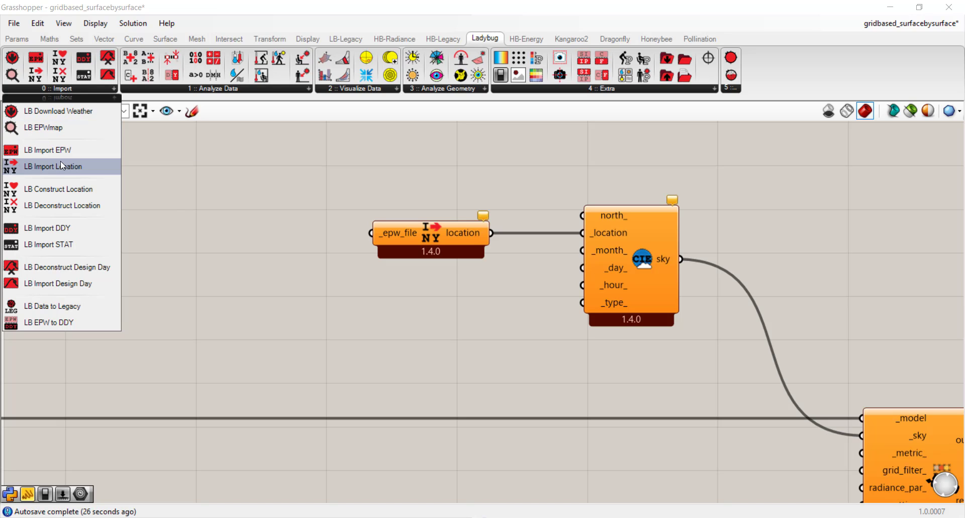
click(62, 119)
click(249, 218)
drag(279, 220, 368, 235)
drag(264, 251, 271, 252)
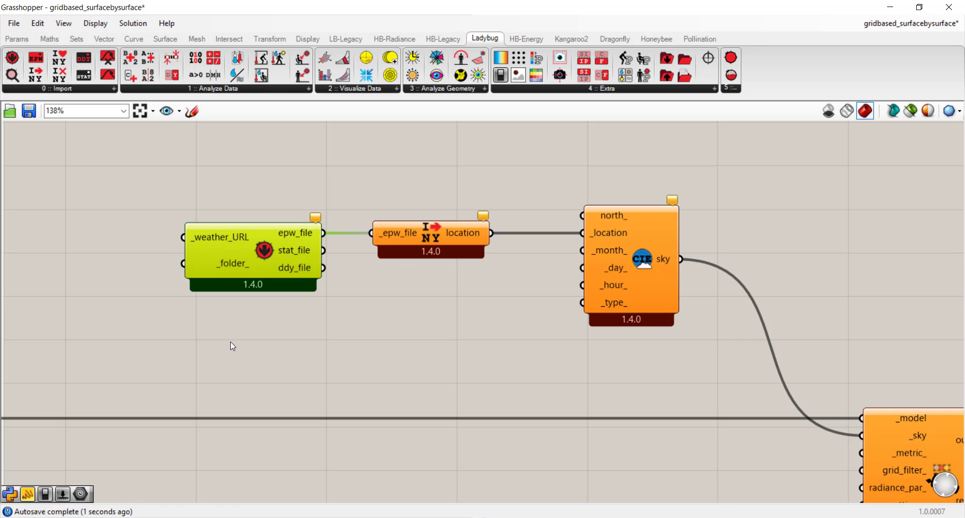
- Add a panel containing the USA_MA_Boston-Logan.Intl.AP.725090_TMY3.zip weather URL and connect it to the _weather_URL input of Download Weather
right_drag(230, 338, 438, 347)
click(304, 237)
double_click(303, 238)
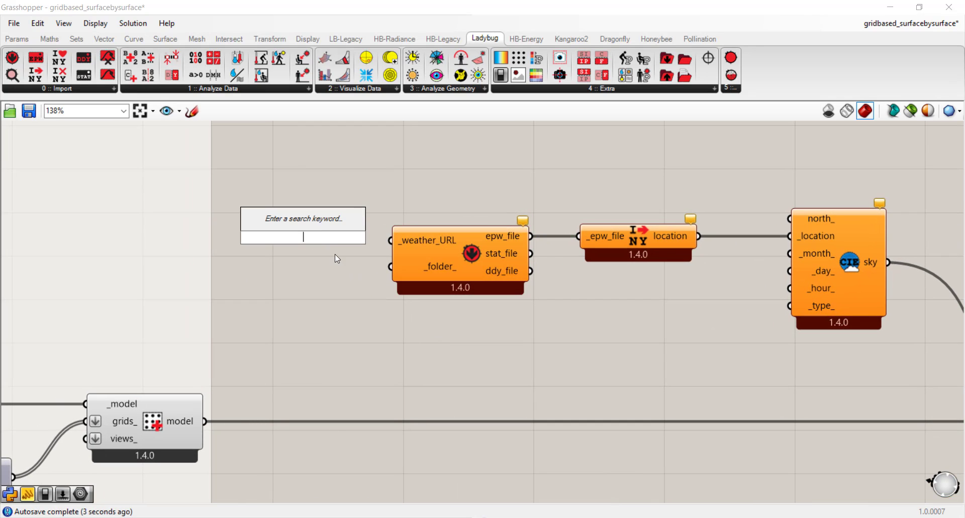
text(")
key(Return)
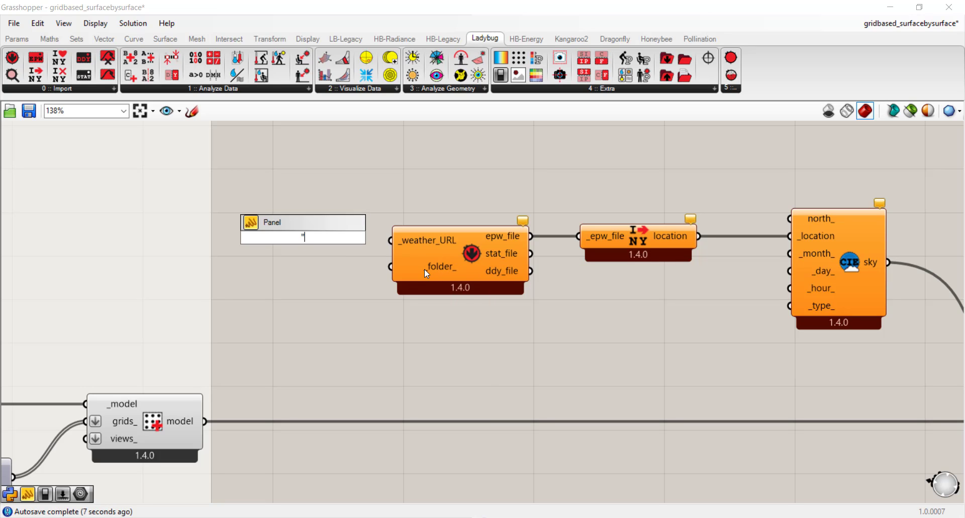
mouse_move(424, 263)
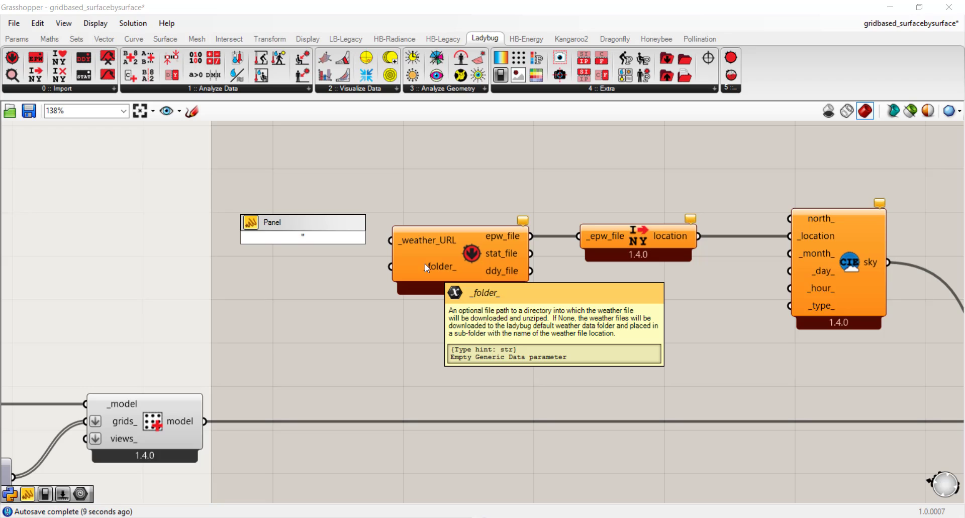
key(ctrl+v)
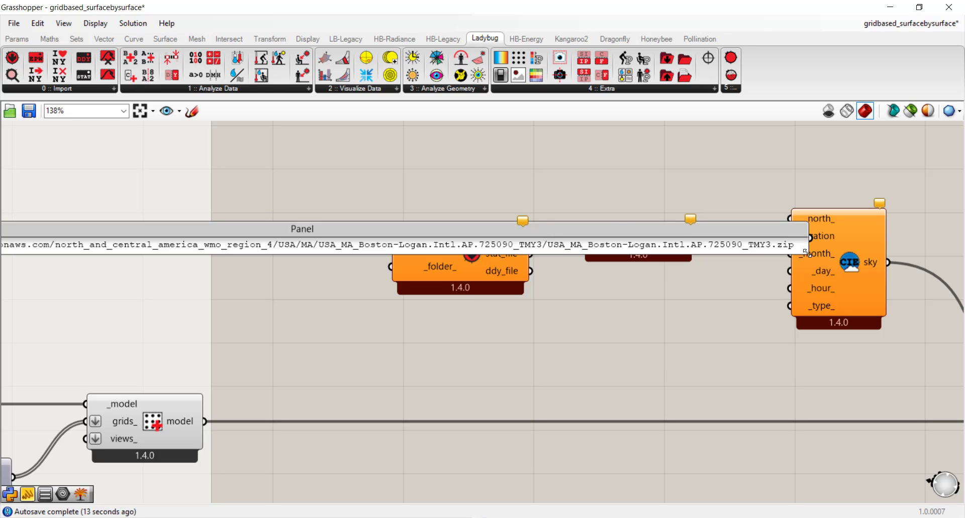
drag(806, 252, 390, 240)
drag(276, 271, 285, 269)
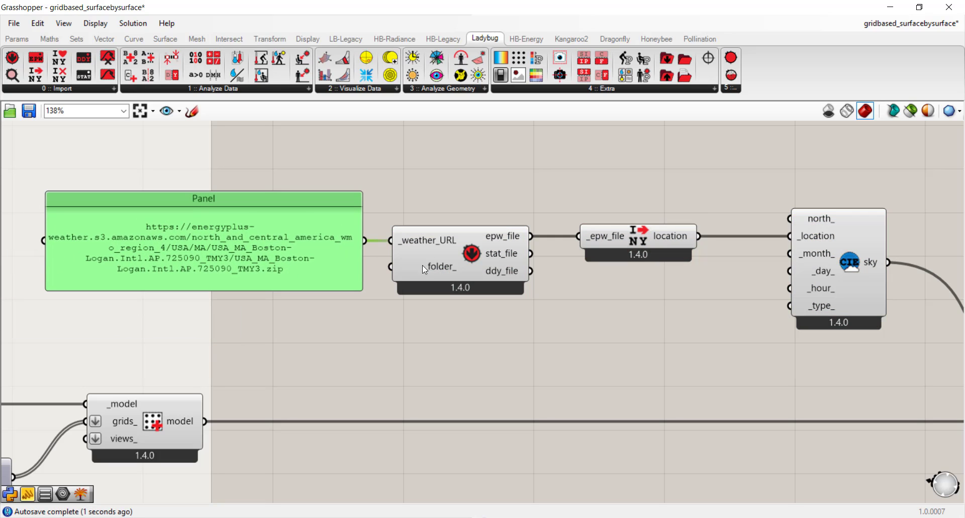
- Add an LB EPWmap component above the URL panel and connect a Boolean Toggle to its _epw_map input
click(26, 89)
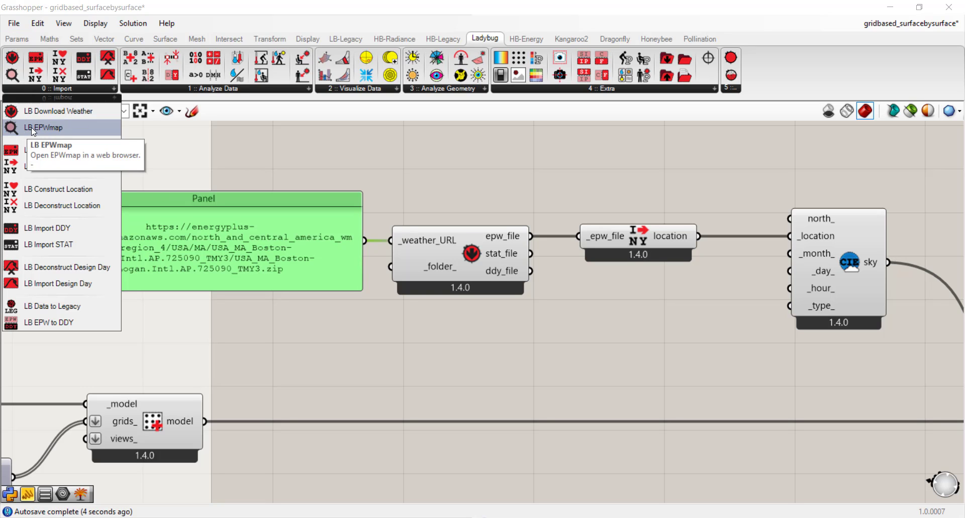
drag(42, 128, 64, 131)
drag(325, 154, 325, 154)
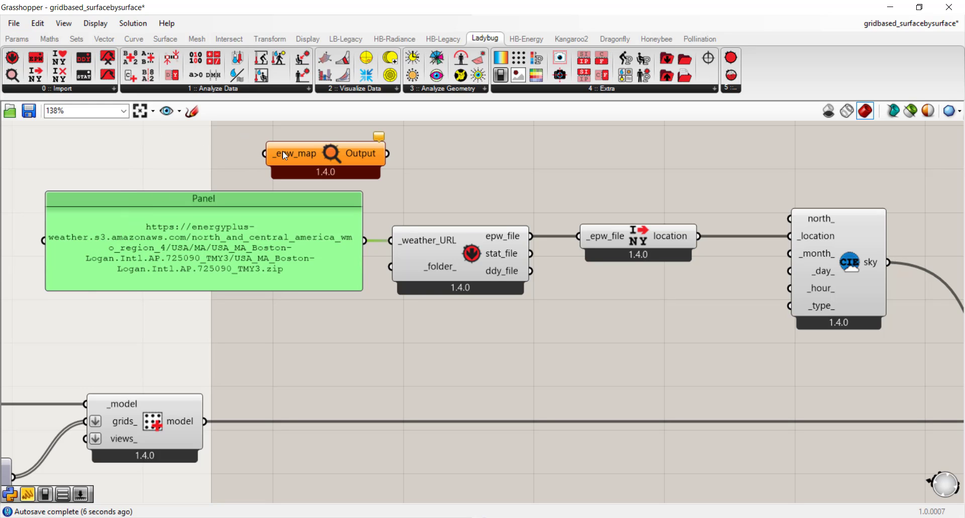
double_click(237, 152)
text(toggle)
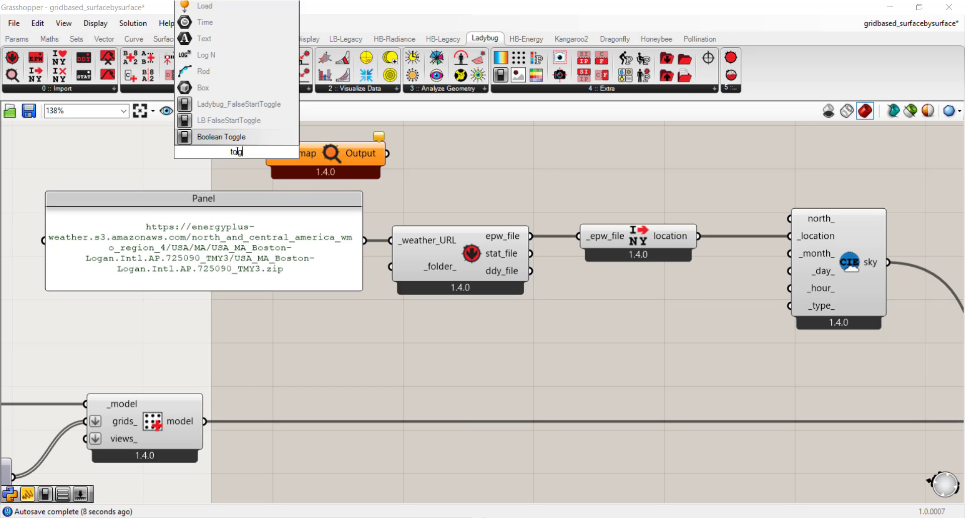
click(239, 131)
drag(211, 154, 134, 156)
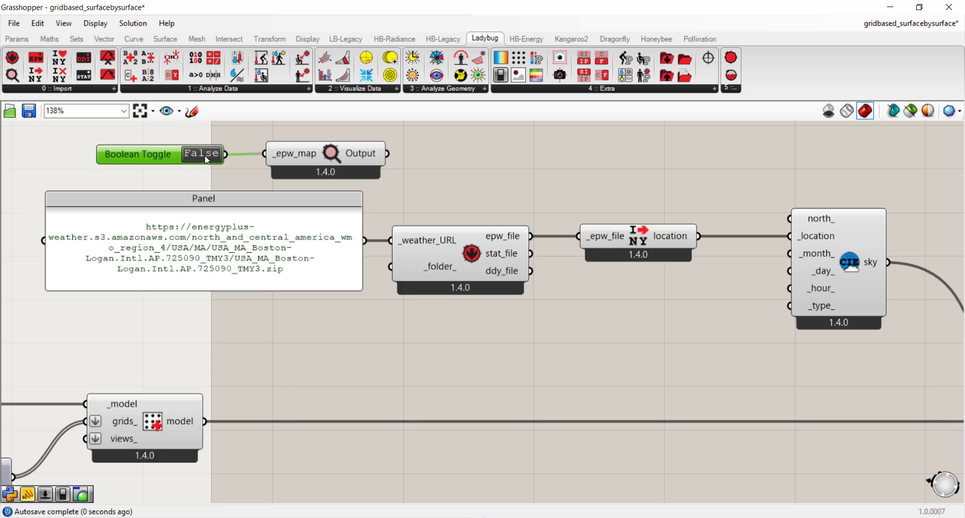
- View the EPWmap site by setting the toggle to True, and delete the EPWmap and Boolean Toggle components
click(201, 153)
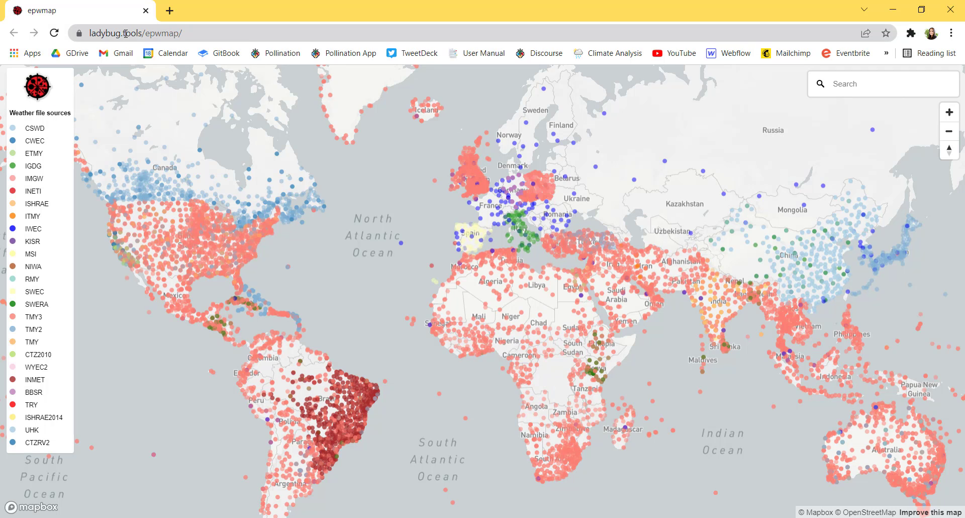
click(145, 10)
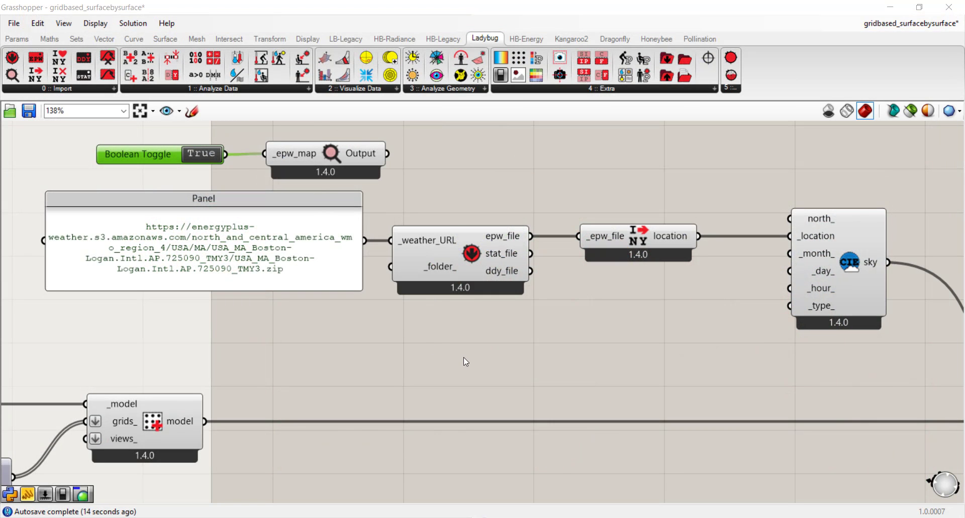
drag(466, 144, 212, 173)
key(Delete)
- Add a number slider ranging from 1 to 12 and connect it to the _month_ input of the CIE Standard Sky component
right_drag(648, 292, 457, 257)
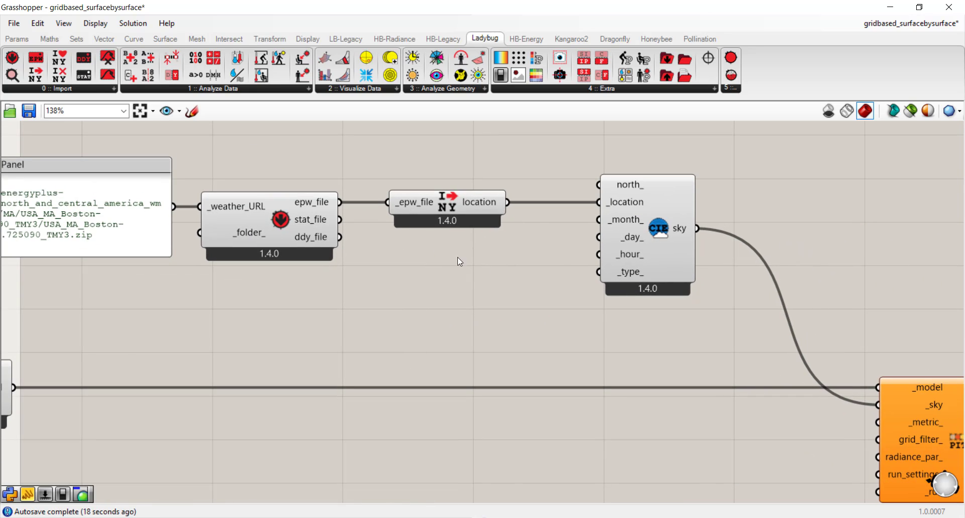
mouse_move(626, 221)
mouse_move(630, 272)
double_click(455, 268)
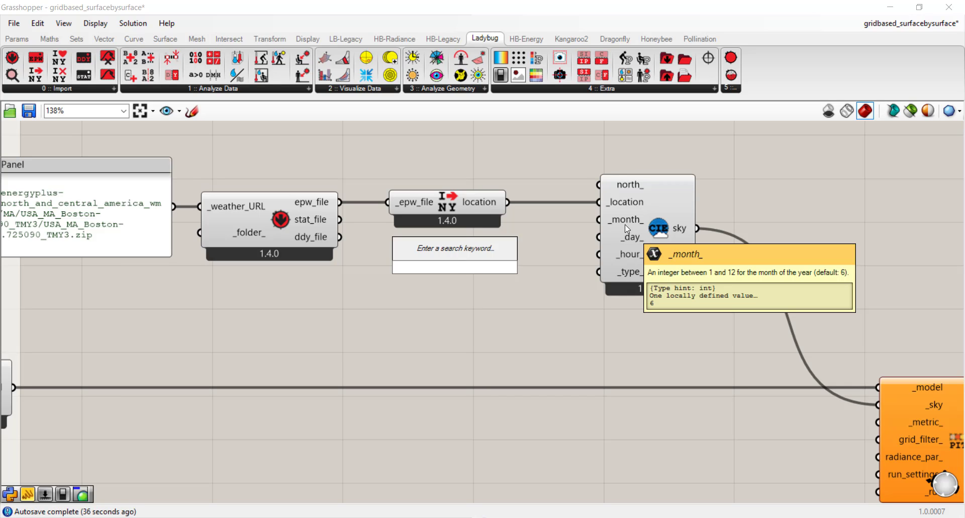
text(1..1)
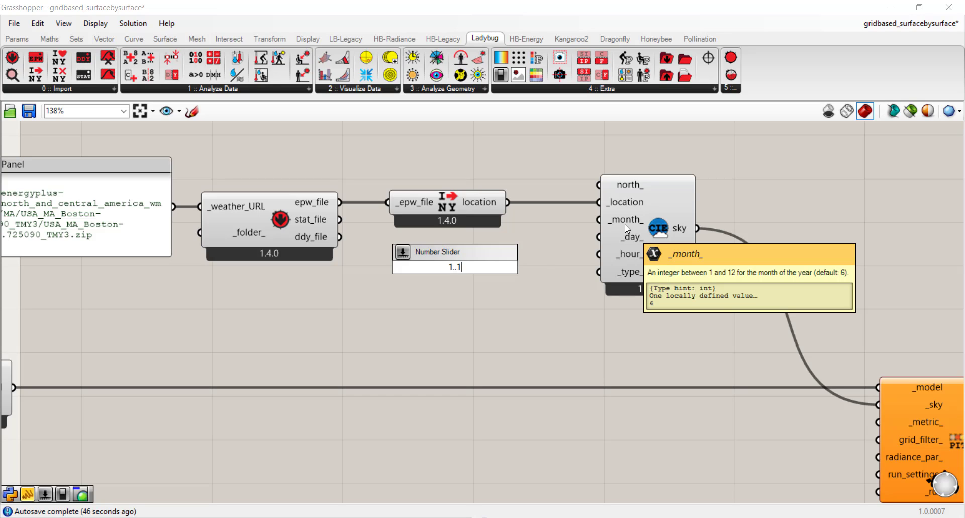
key(Return)
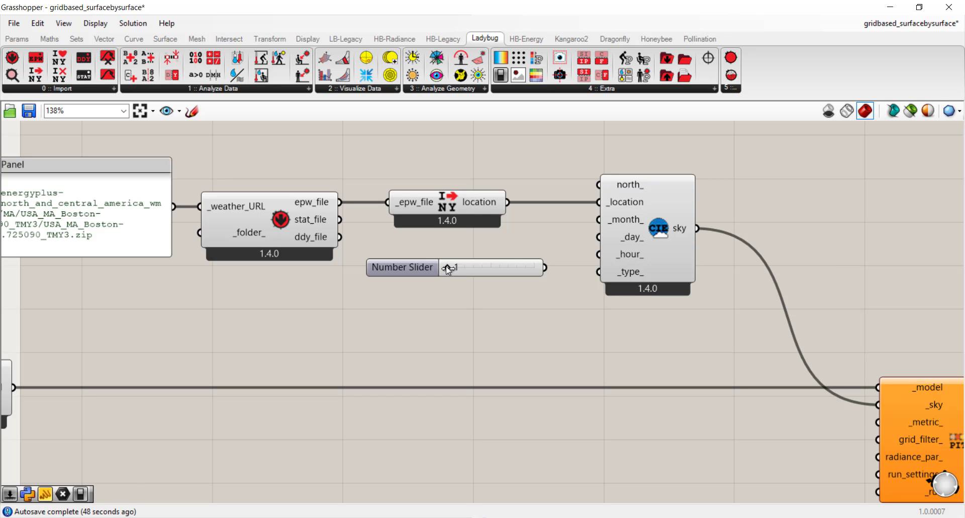
mouse_move(447, 267)
mouse_down()
mouse_move(539, 272)
mouse_move(446, 271)
mouse_up()
drag(545, 268, 594, 224)
drag(499, 266, 499, 246)
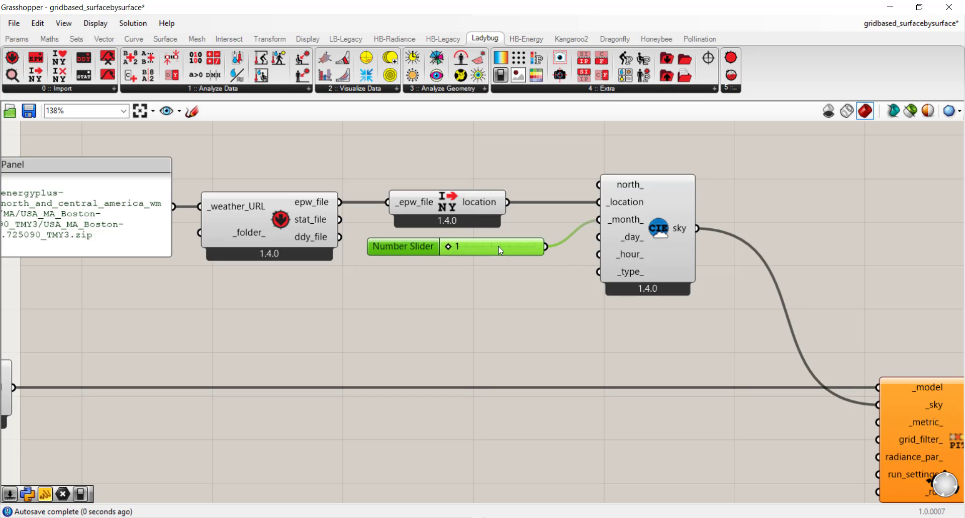
- Add a number slider ranging from 1 to 31 below the month slider and connect it to the sky's _day_ input
double_click(481, 288)
text(1..31)
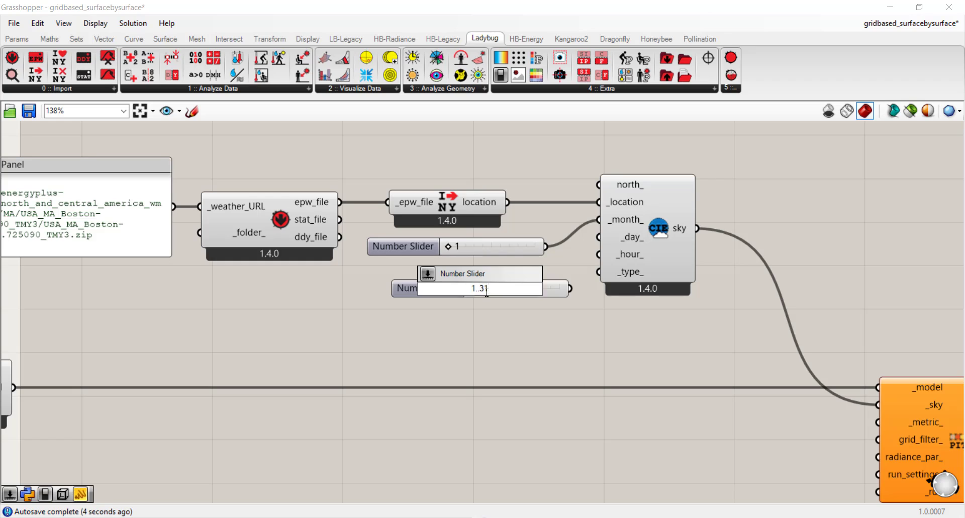
key(Return)
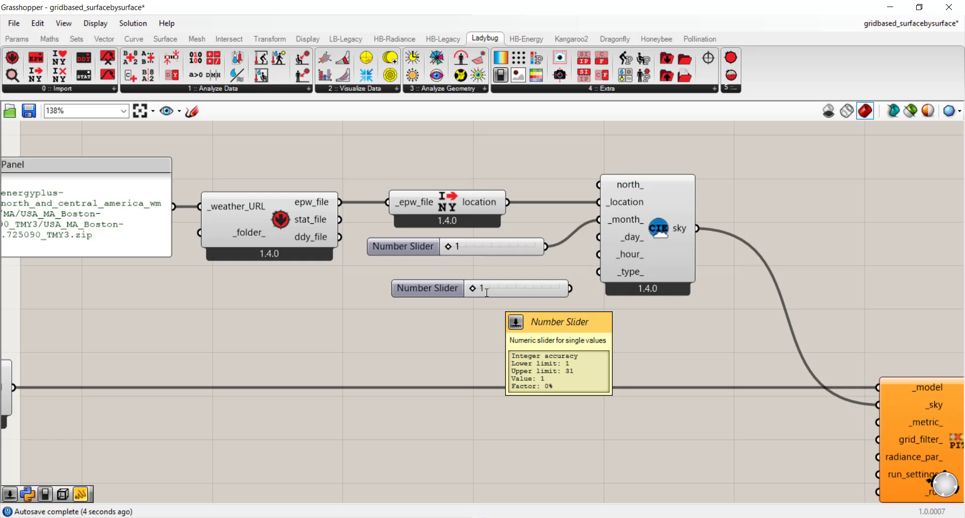
drag(487, 293, 459, 275)
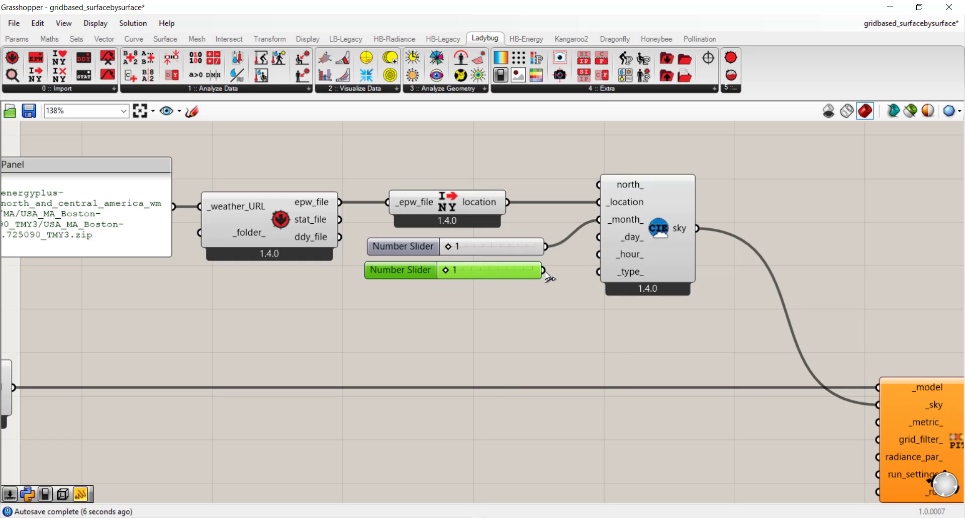
drag(544, 270, 610, 239)
- Add a number slider ranging from 0 to 23 below the day slider and connect it to the sky's _hour_ input
double_click(464, 291)
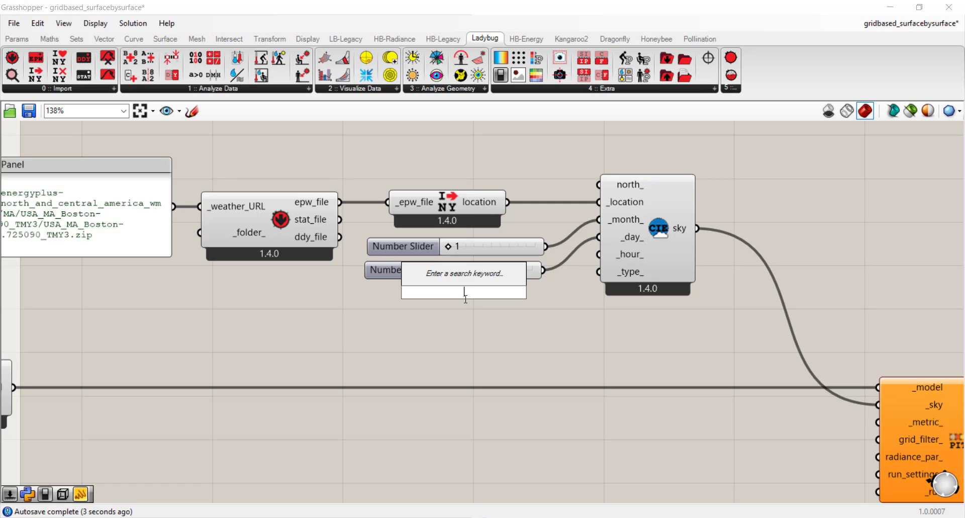
text(0)
key(BackSpace)
text(0.23)
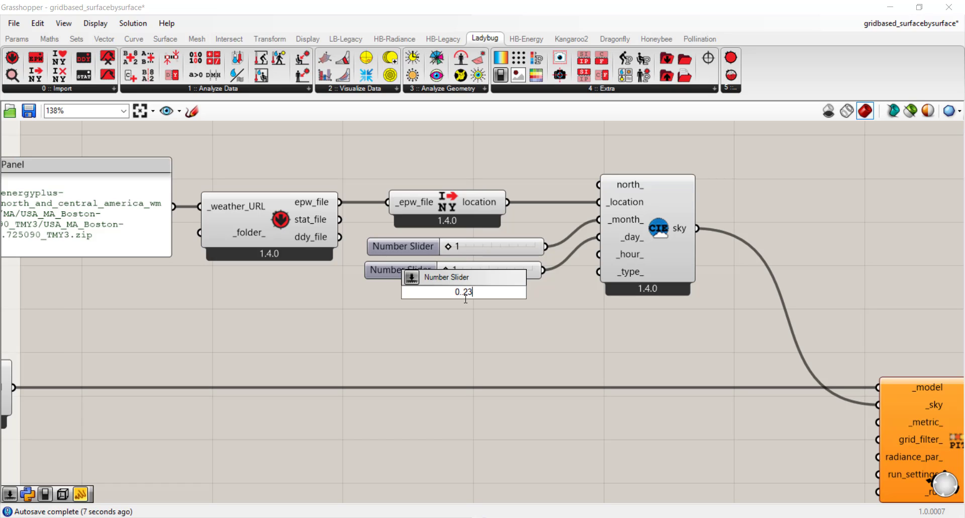
key(Return)
click(460, 300)
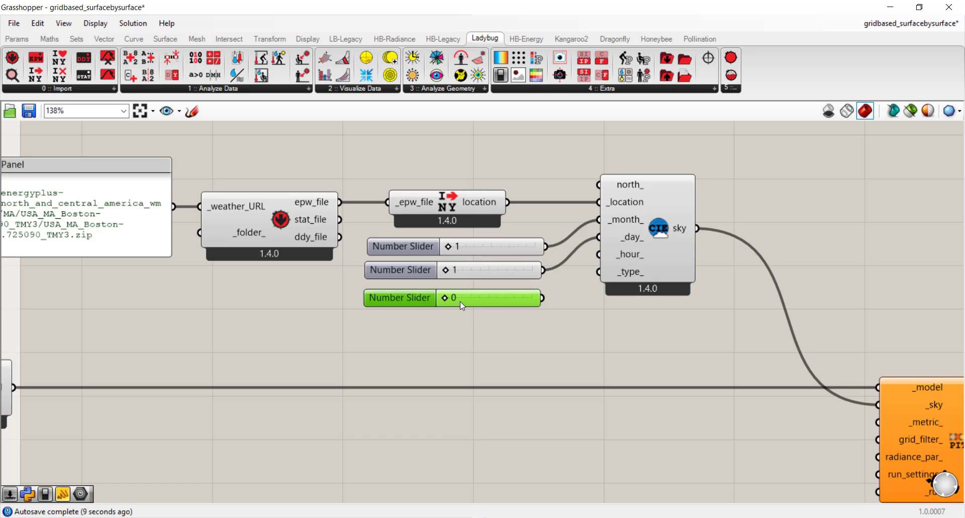
drag(596, 255, 598, 254)
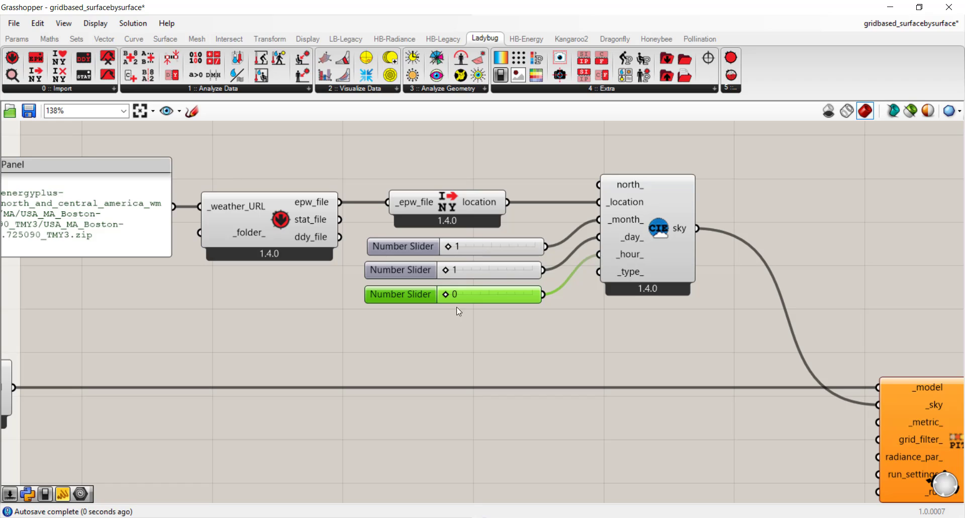
- Set the month slider to 6, the day slider to 21 and the hour slider to 12
mouse_move(448, 296)
mouse_down()
mouse_move(527, 301)
mouse_move(444, 302)
mouse_up()
mouse_move(628, 255)
drag(446, 247, 479, 251)
drag(477, 296, 489, 297)
click(496, 329)
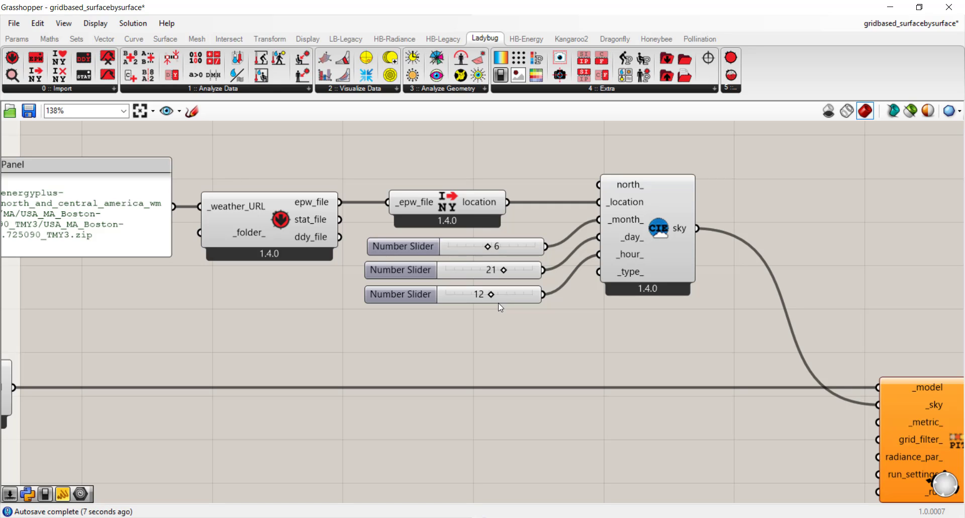
- Add a number slider ranging from 0 to 5 and connect it to the sky's _type_ input, keeping its value at 0
right_drag(767, 344, 566, 303)
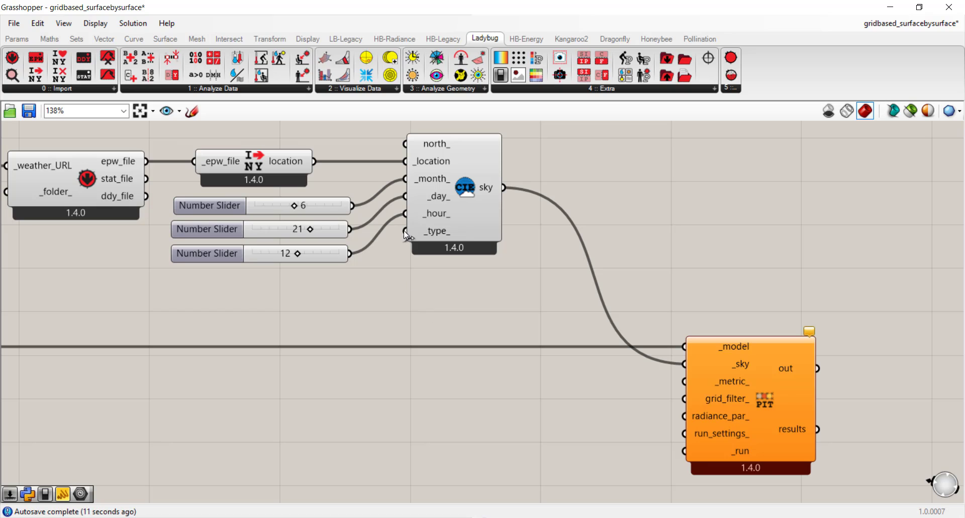
mouse_move(443, 234)
double_click(261, 278)
text(0..5)
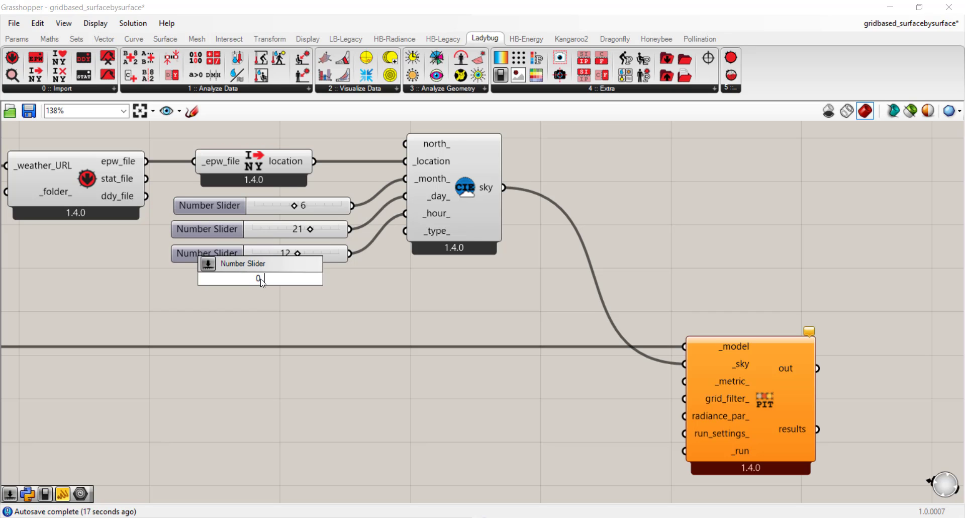
key(Return)
drag(352, 278, 405, 231)
mouse_move(431, 234)
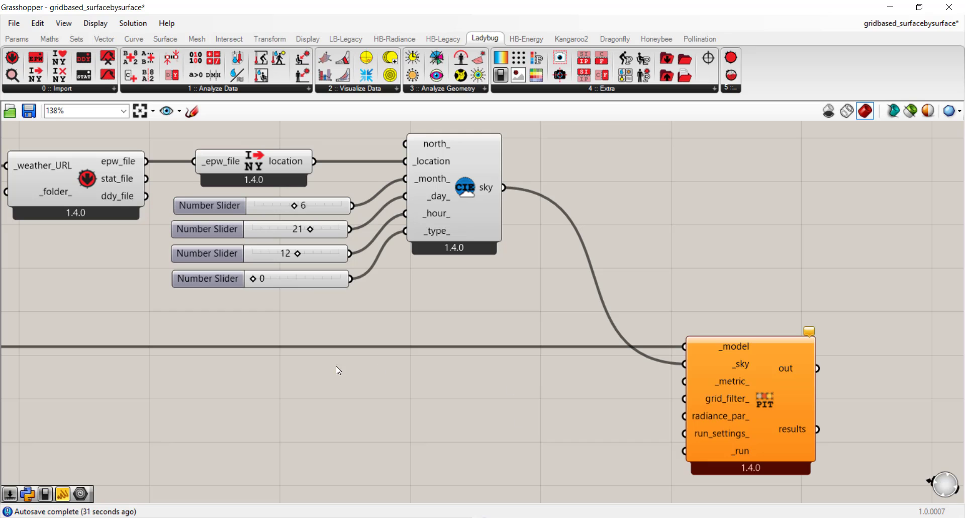
- Align the four sky number sliders with each other and space them evenly
drag(321, 301, 234, 194)
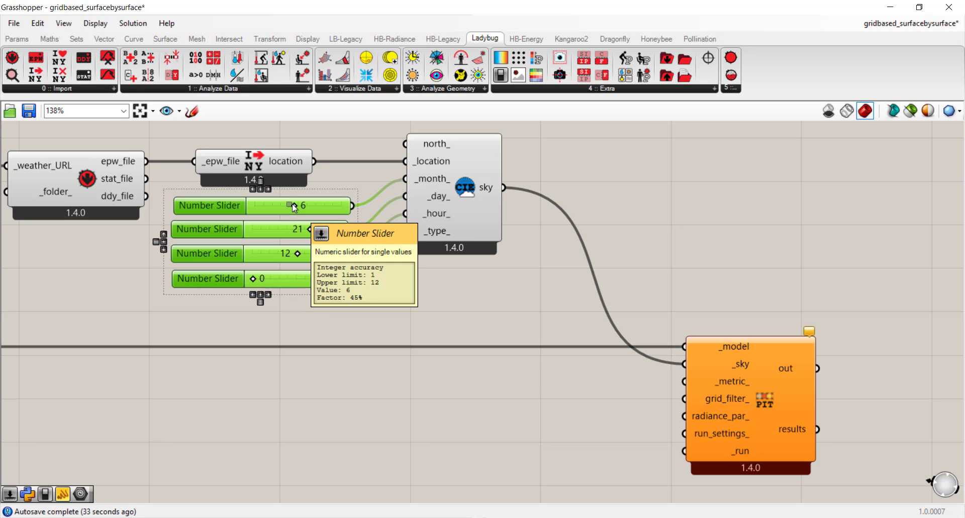
click(260, 182)
click(253, 189)
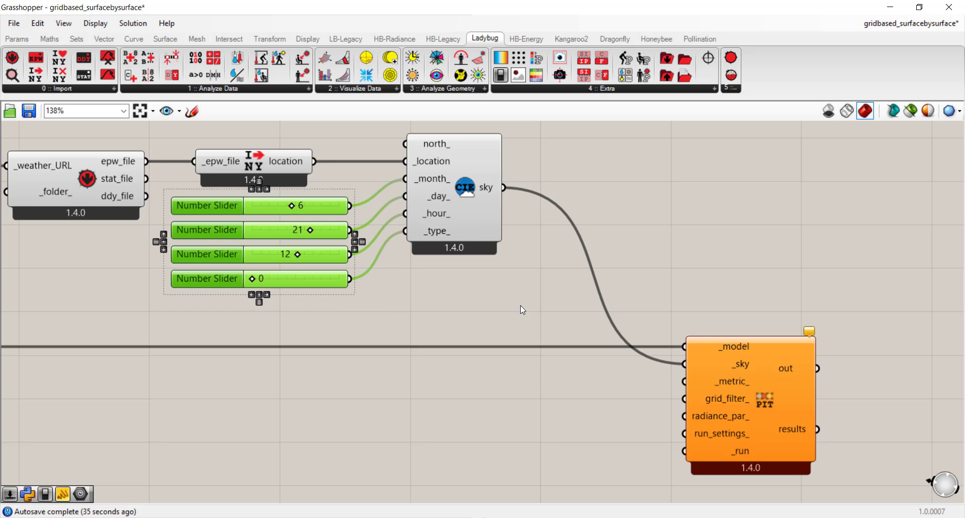
click(567, 304)
- Add a Boolean Toggle set to False and connect it to the _run input of the Point-In-Time Grid-Based component
scroll(567, 303, down, 1)
right_drag(606, 390, 587, 290)
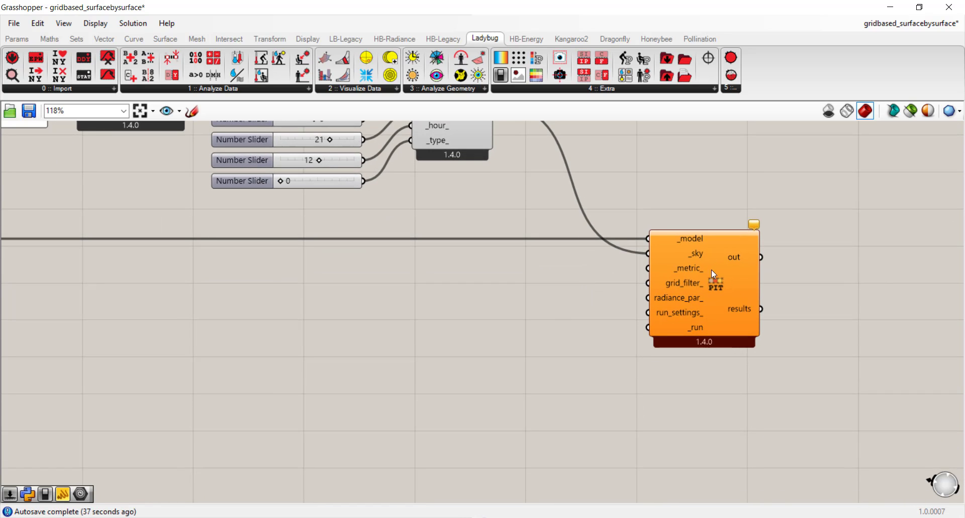
scroll(712, 285, up, 1)
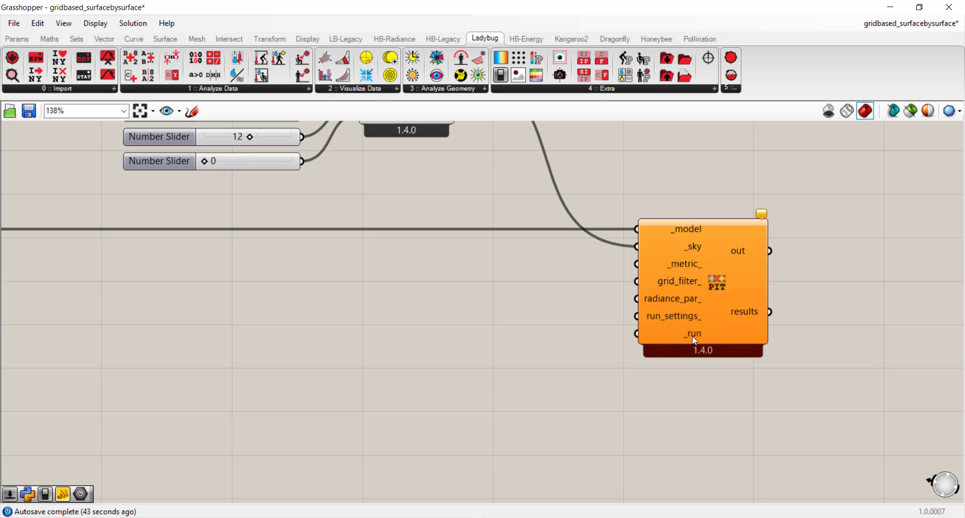
double_click(601, 336)
text(Togl)
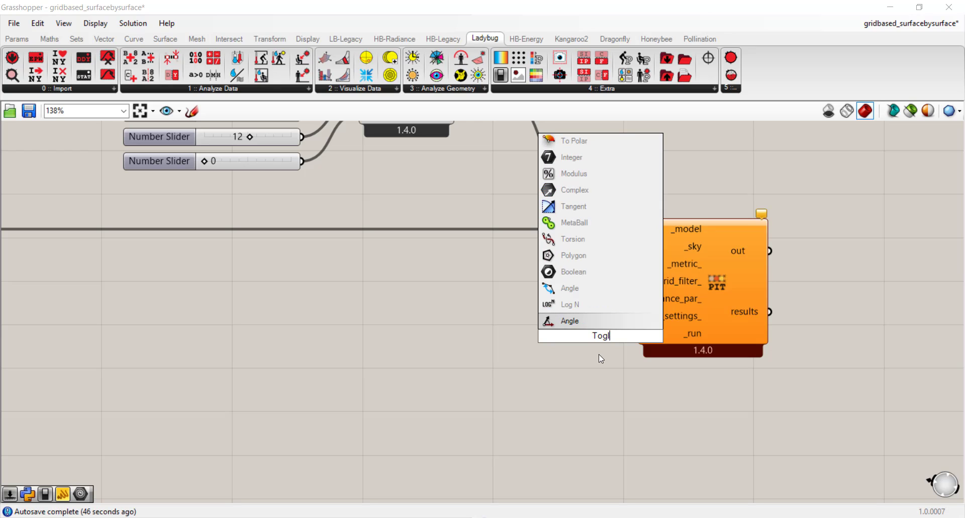
key(BackSpace)
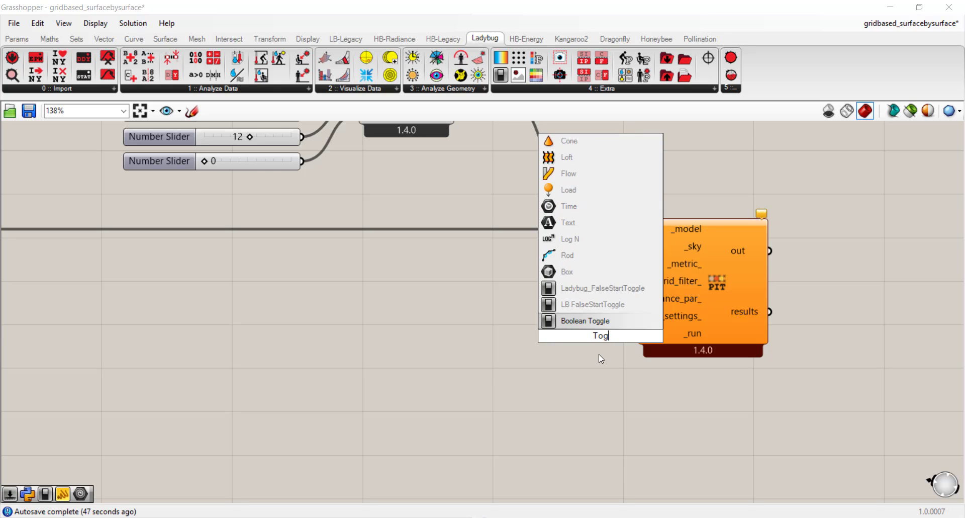
text(g)
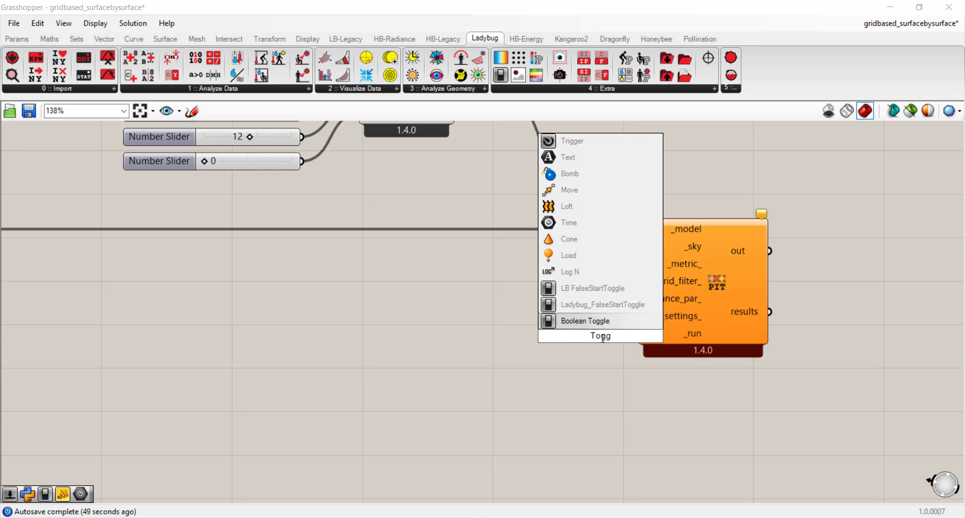
click(602, 320)
drag(602, 333, 510, 348)
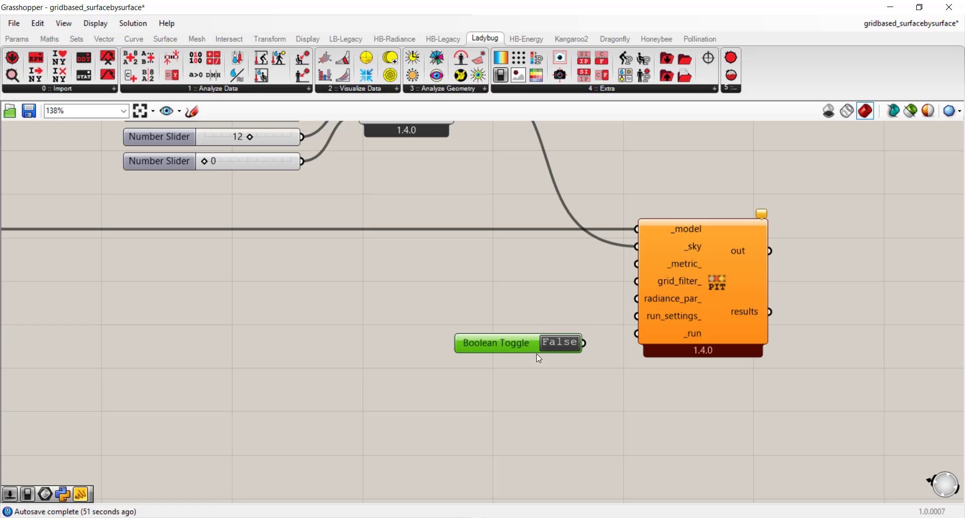
drag(630, 339, 632, 338)
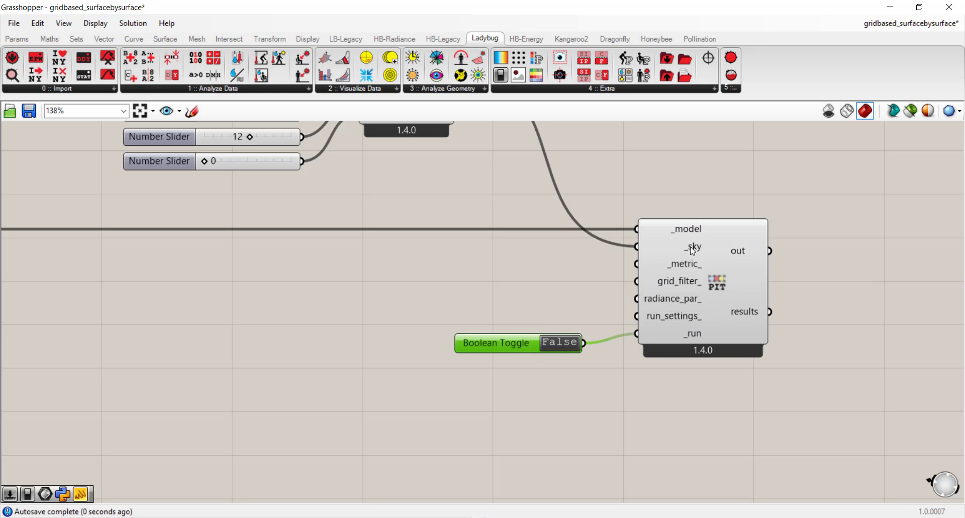
drag(500, 345, 508, 336)
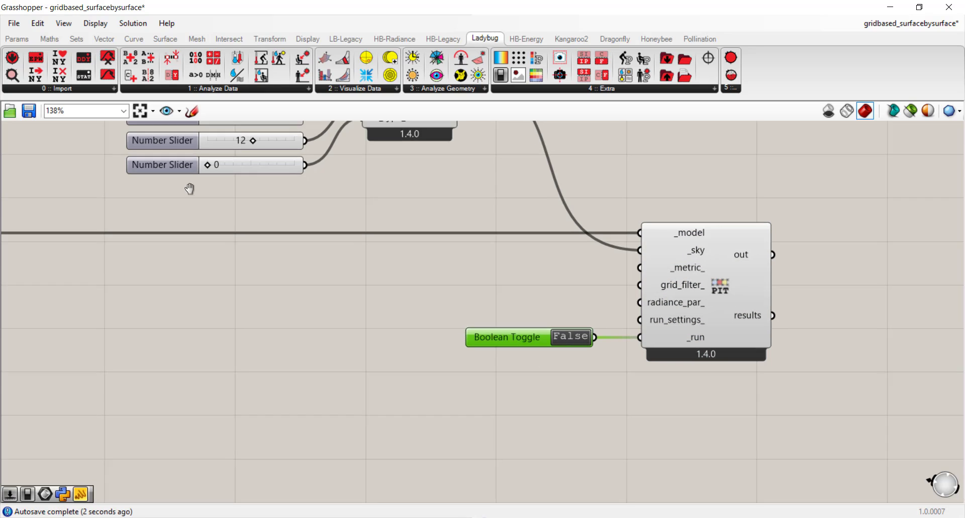
- Add an HB Radiance Parameter component and connect its rad_par output to the radiance_par_ input of the Point-In-Time Grid-Based recipe
right_drag(242, 135, 281, 234)
right_drag(786, 457, 576, 441)
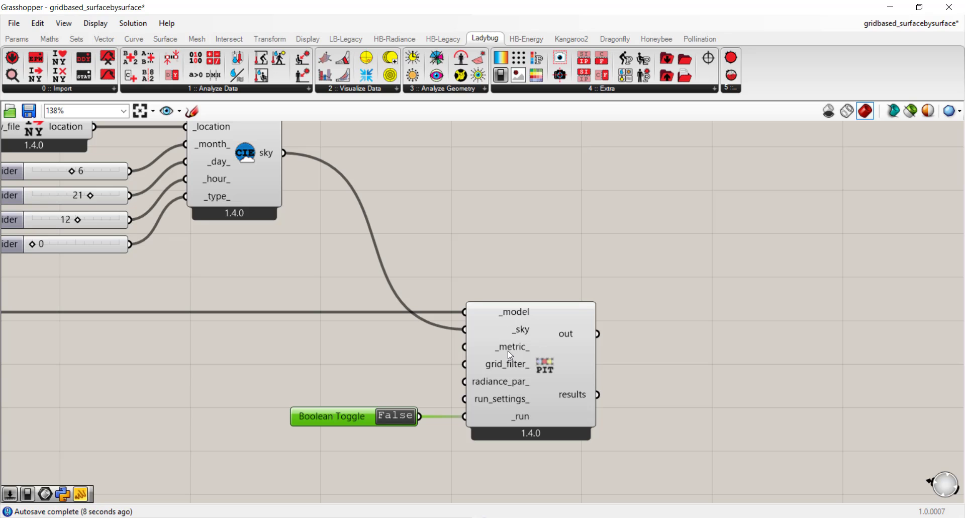
scroll(517, 342, up, 3)
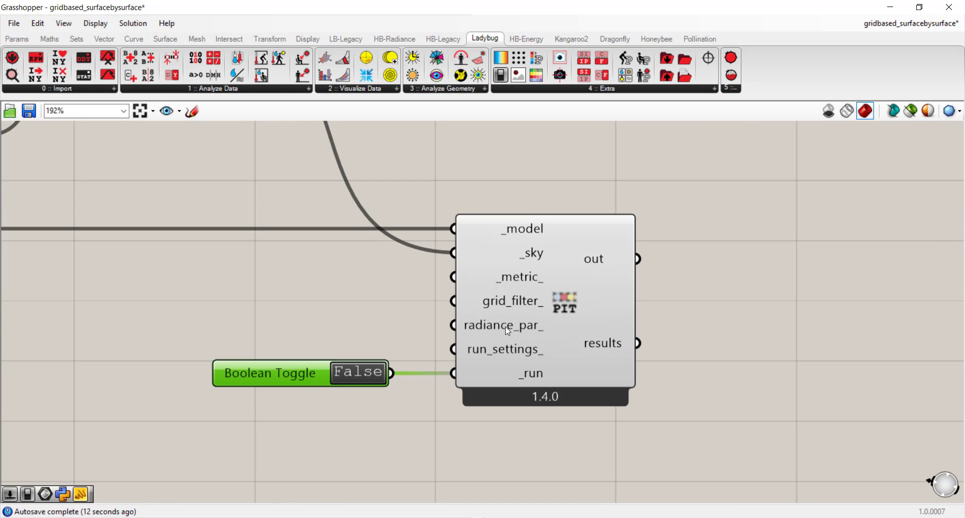
mouse_move(499, 324)
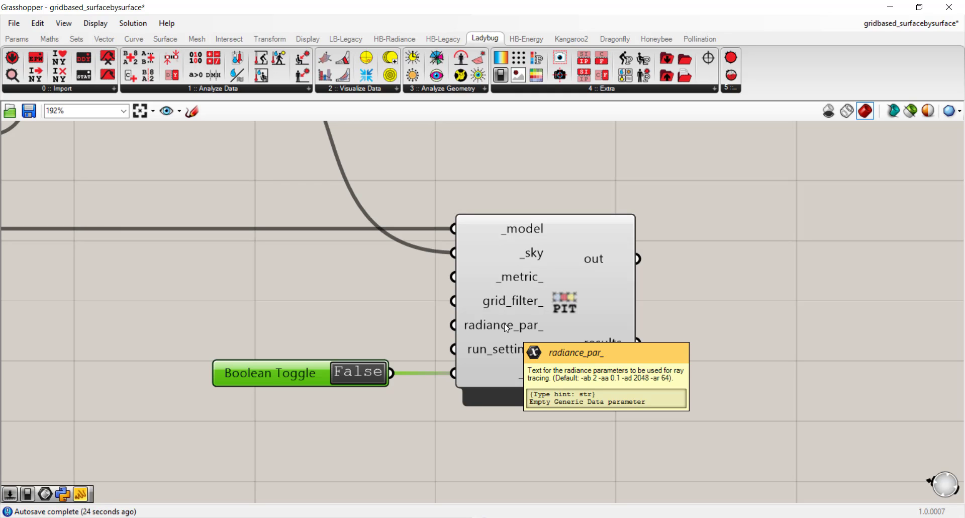
click(405, 40)
click(507, 88)
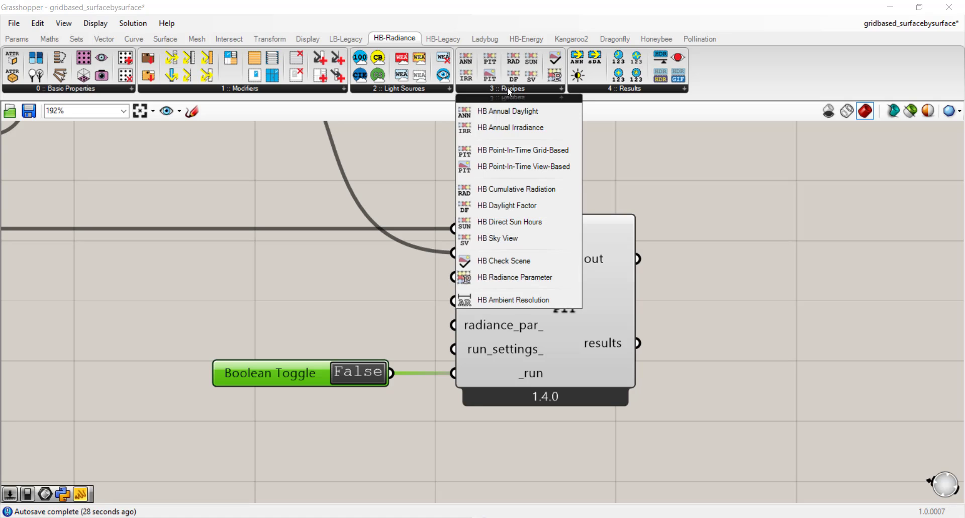
click(497, 277)
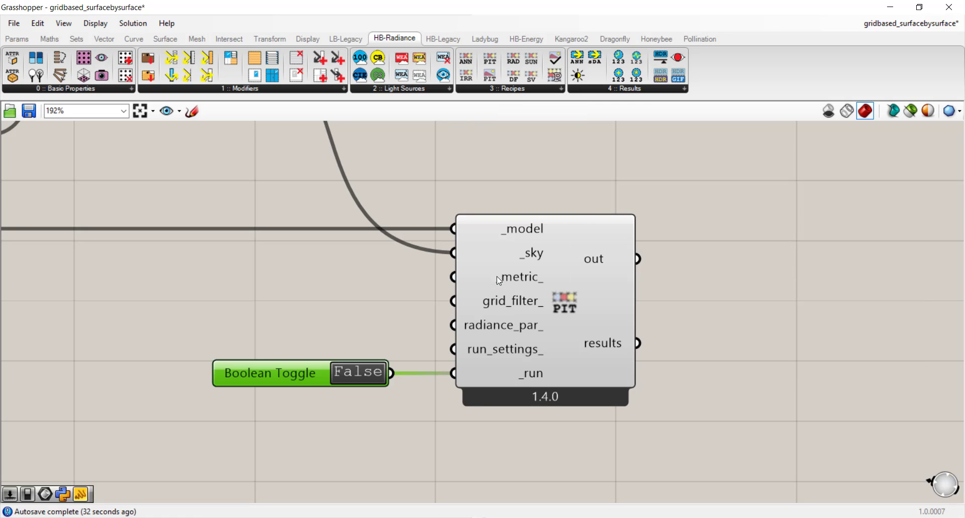
click(215, 305)
drag(261, 315, 279, 308)
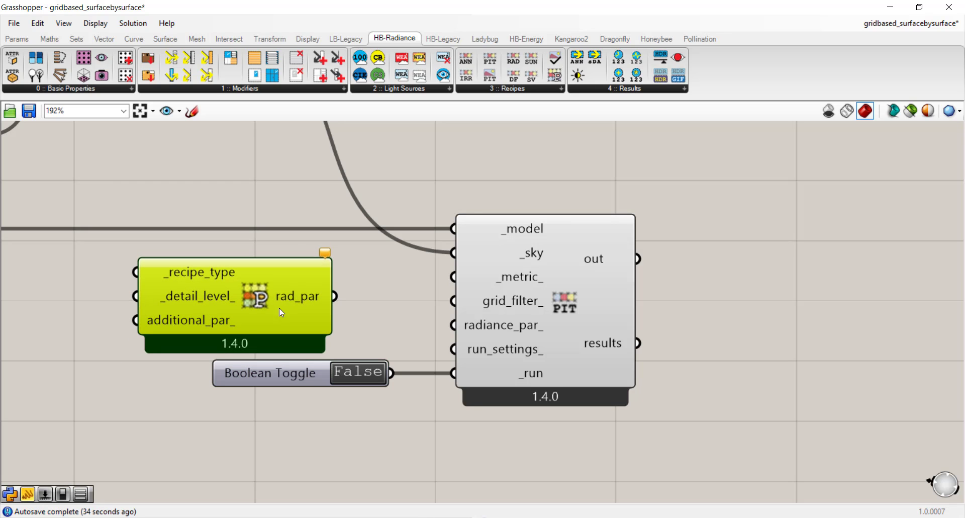
drag(334, 296, 455, 327)
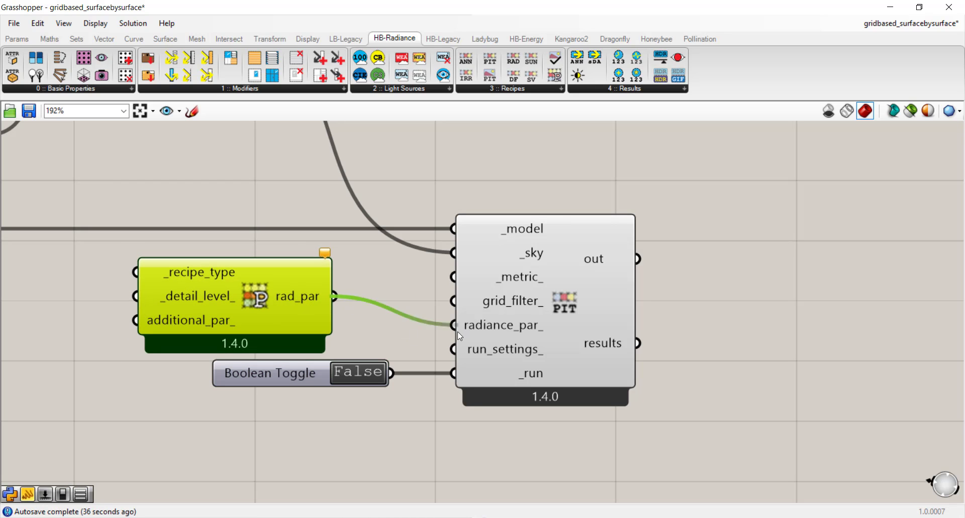
- Add a number slider set to 0 and connect it to the _recipe_type input of the HB Radiance Parameter component
right_drag(240, 334, 429, 337)
mouse_move(393, 276)
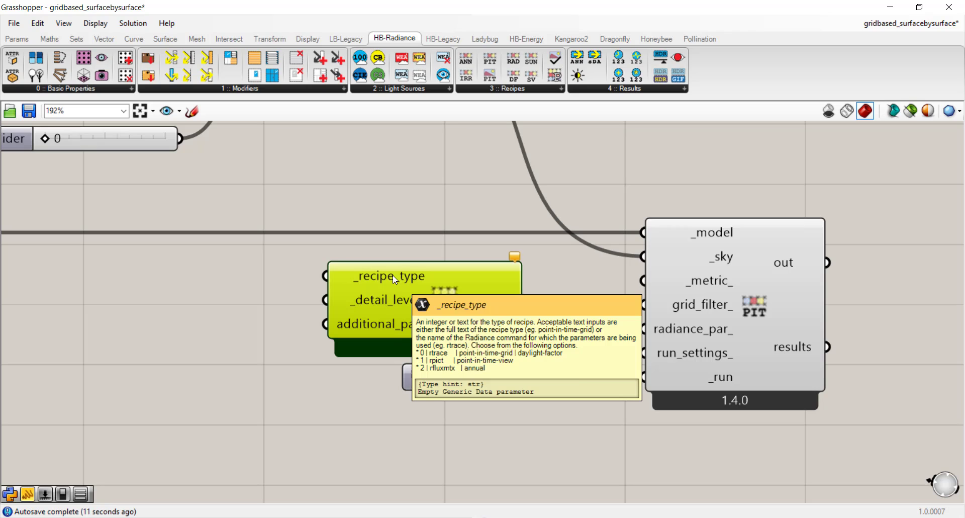
double_click(249, 275)
text(0)
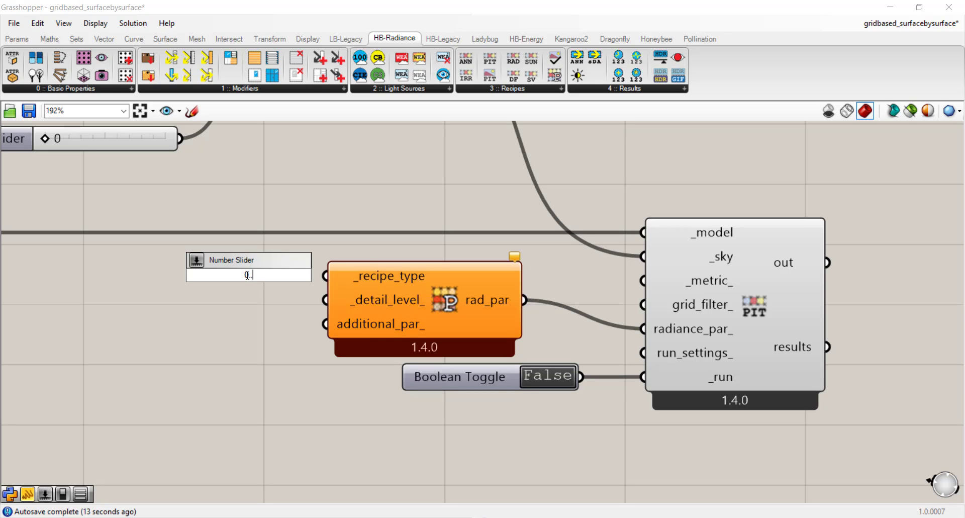
key(Return)
drag(297, 272, 324, 276)
drag(231, 282, 230, 279)
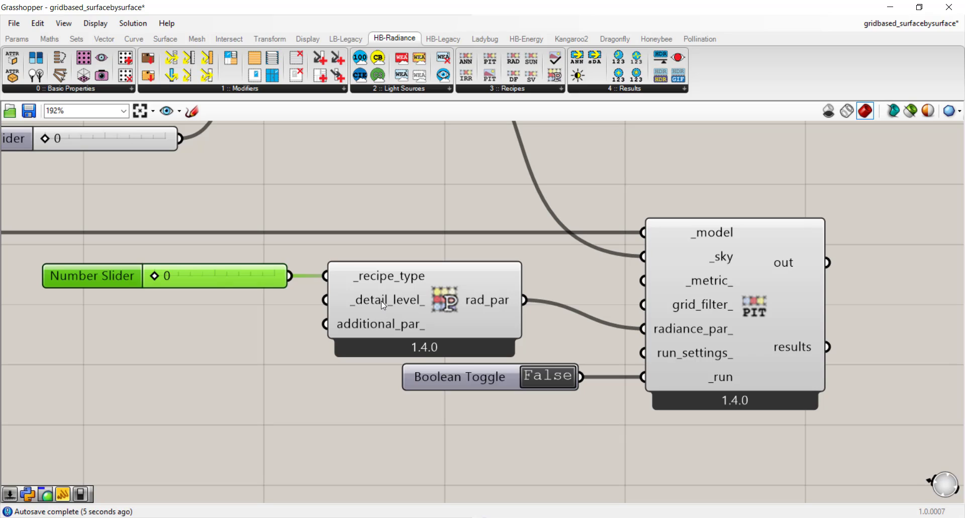
- Move the HB Radiance Parameter component and its recipe type slider together closer to the Point-In-Time Grid-Based recipe
mouse_move(381, 301)
drag(550, 338, 241, 289)
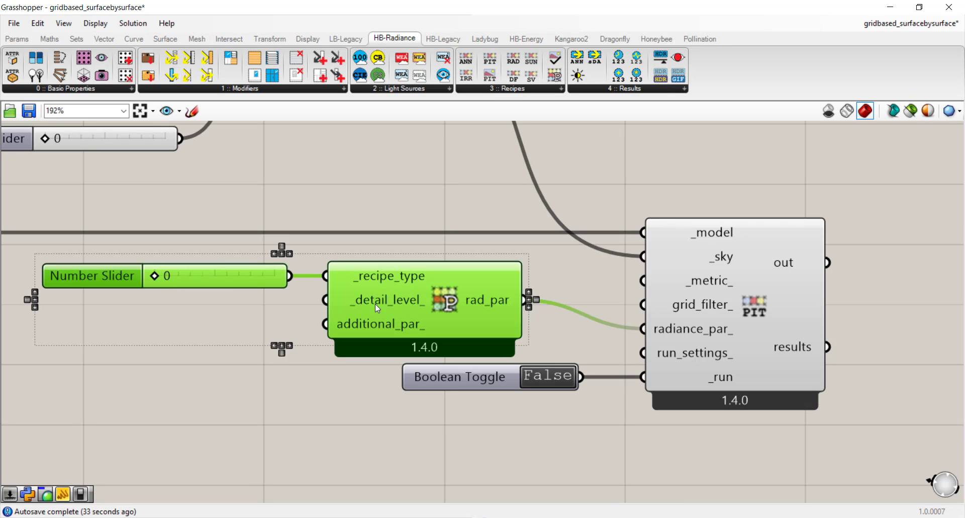
drag(432, 309, 492, 302)
click(612, 425)
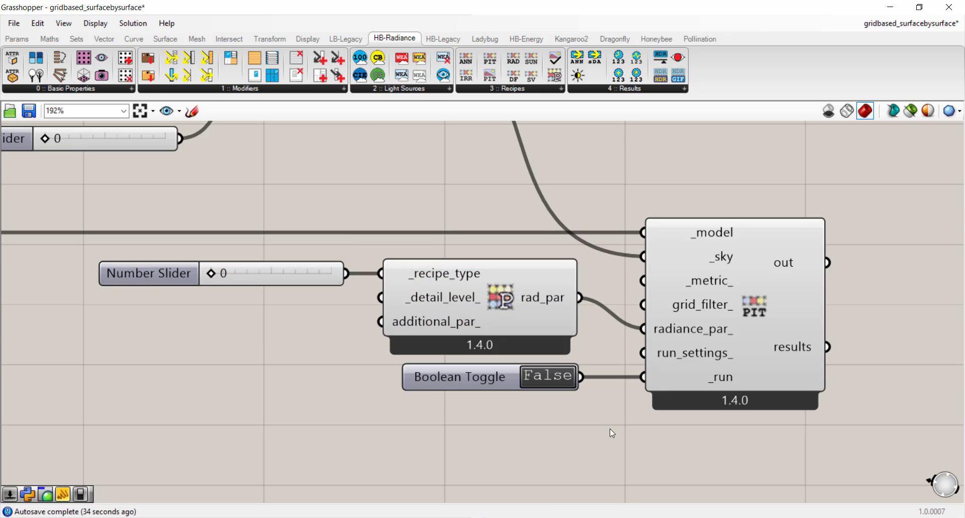
- Run the simulation by setting the recipe's Boolean Toggle to True, and view the model in the Rhino viewport
right_drag(610, 428, 551, 340)
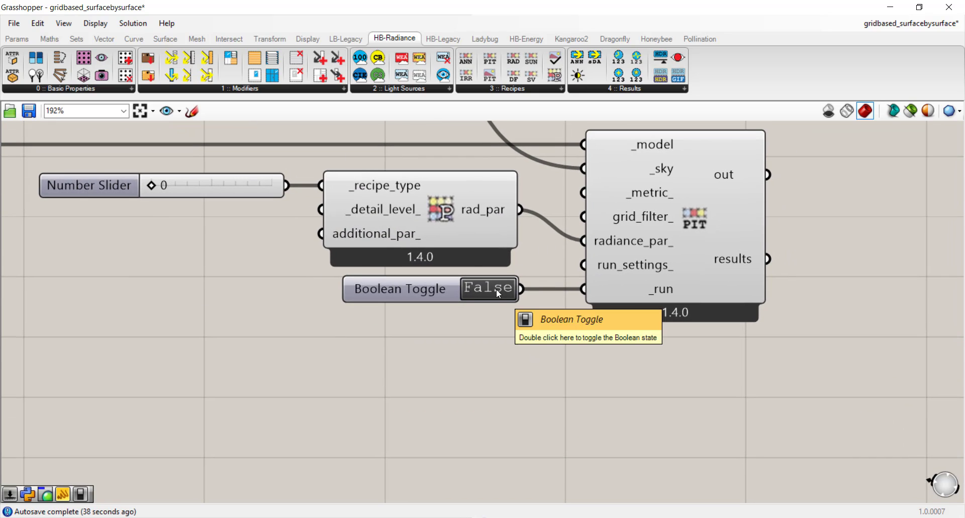
right_drag(497, 289, 482, 345)
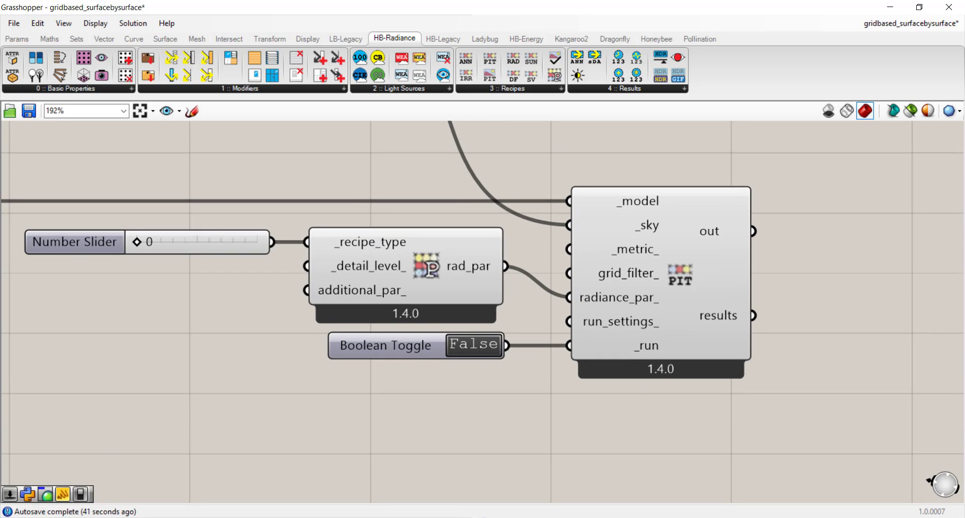
double_click(473, 343)
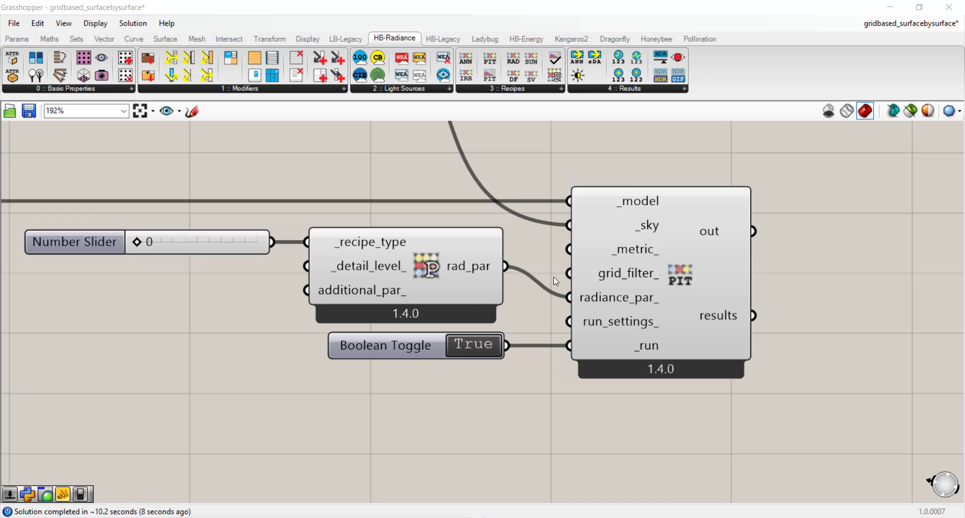
click(889, 11)
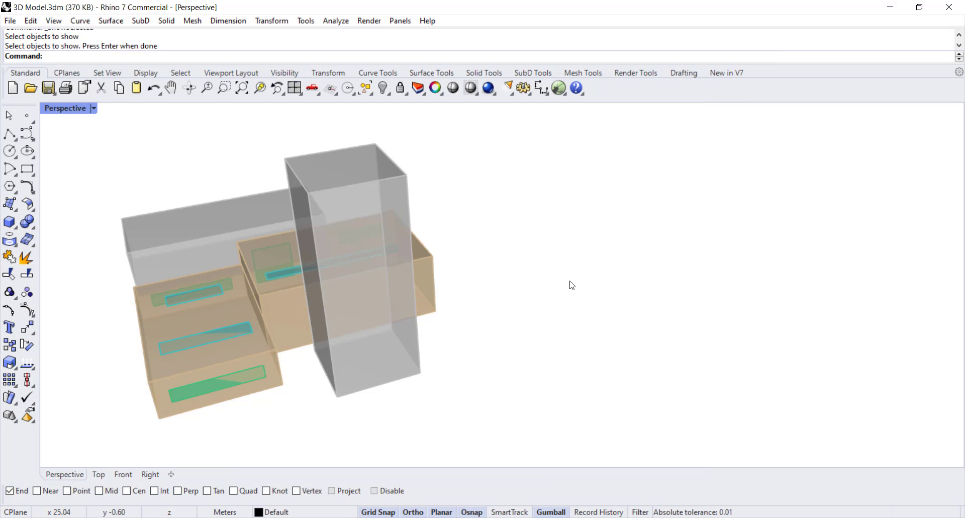
right_drag(469, 293, 581, 295)
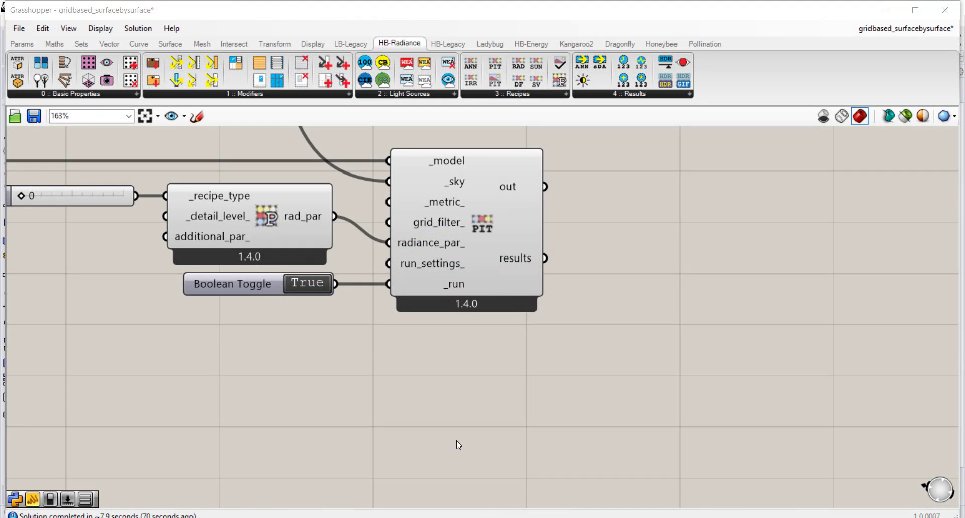
- Add a Ladybug LB Spatial Heatmap component in Grasshopper and connect the recipe's results output to its _values input
right_drag(445, 327, 345, 358)
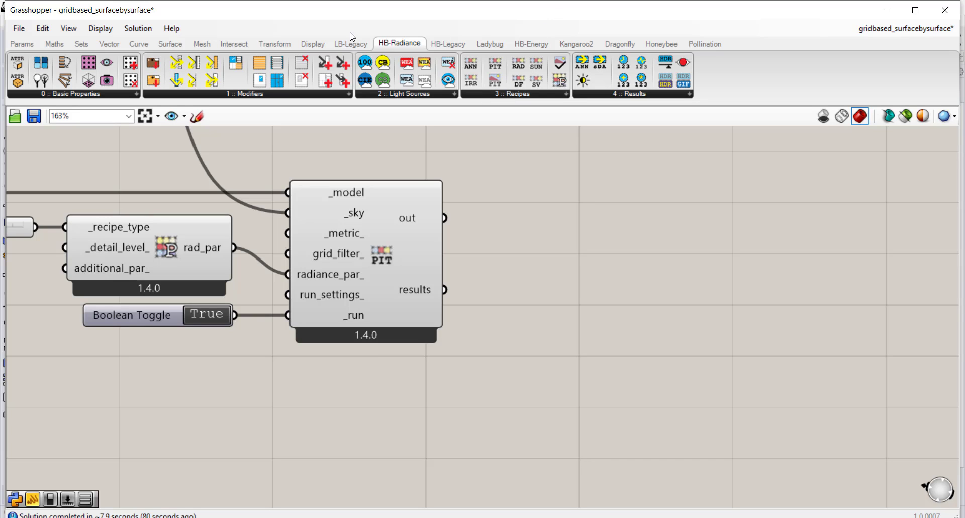
click(482, 46)
click(607, 94)
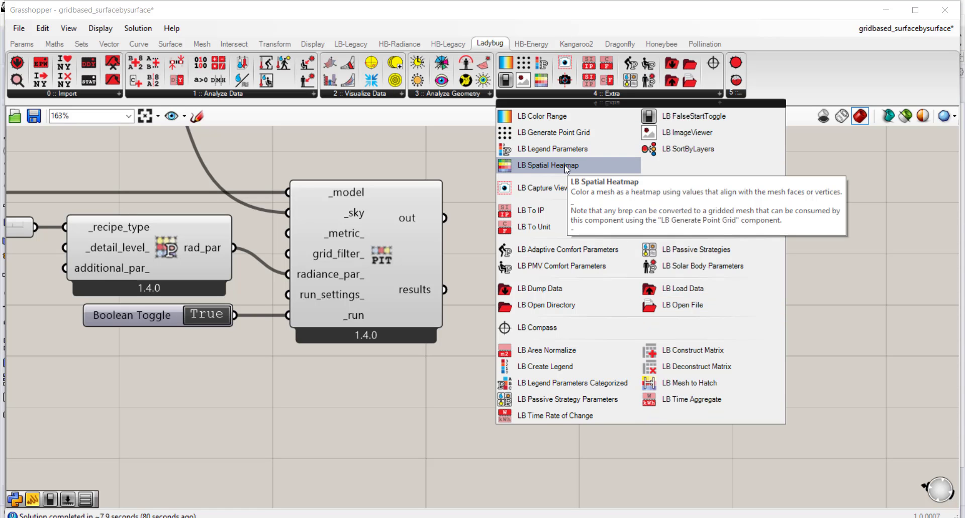
drag(565, 165, 635, 428)
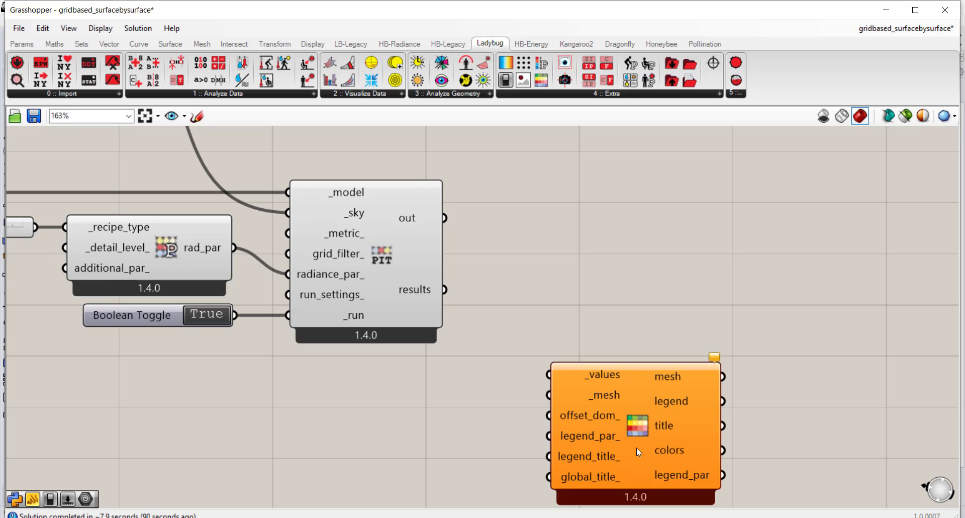
right_drag(637, 447, 616, 338)
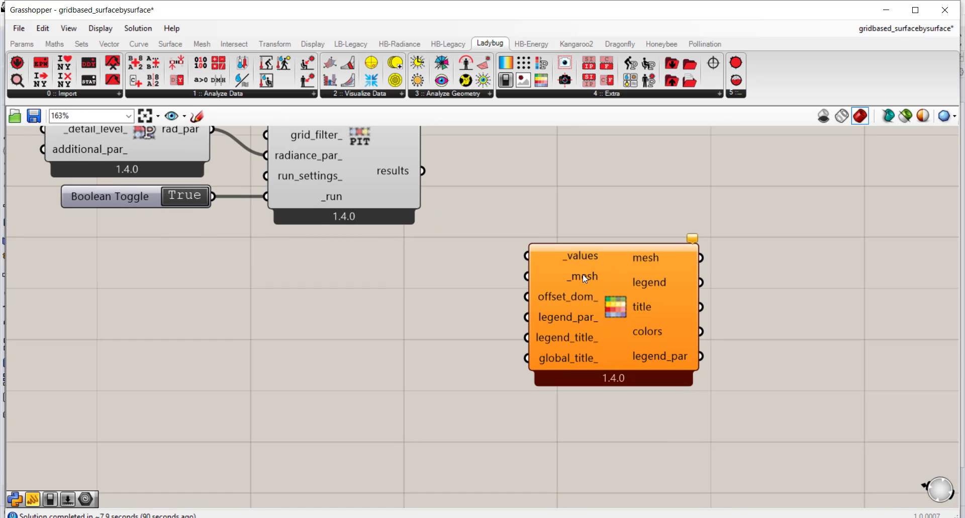
right_drag(577, 254, 613, 306)
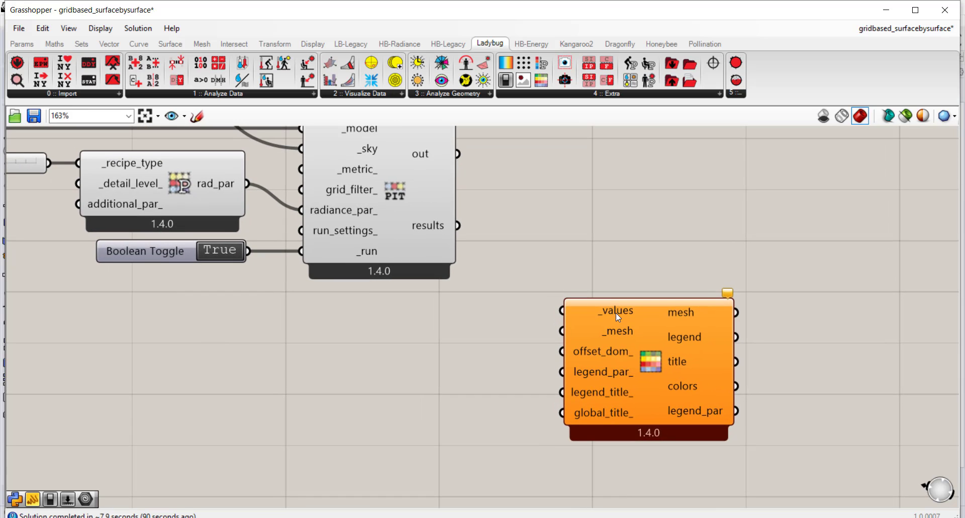
drag(457, 225, 696, 345)
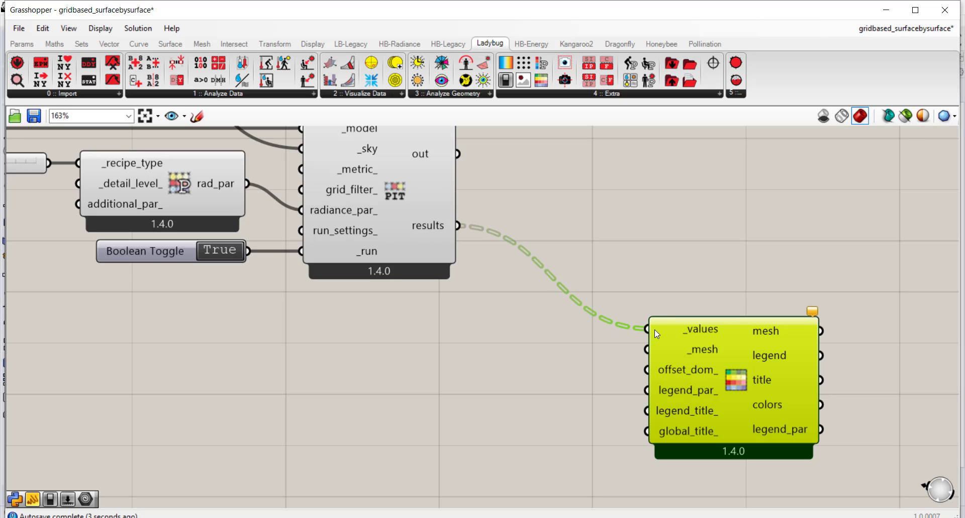
click(662, 274)
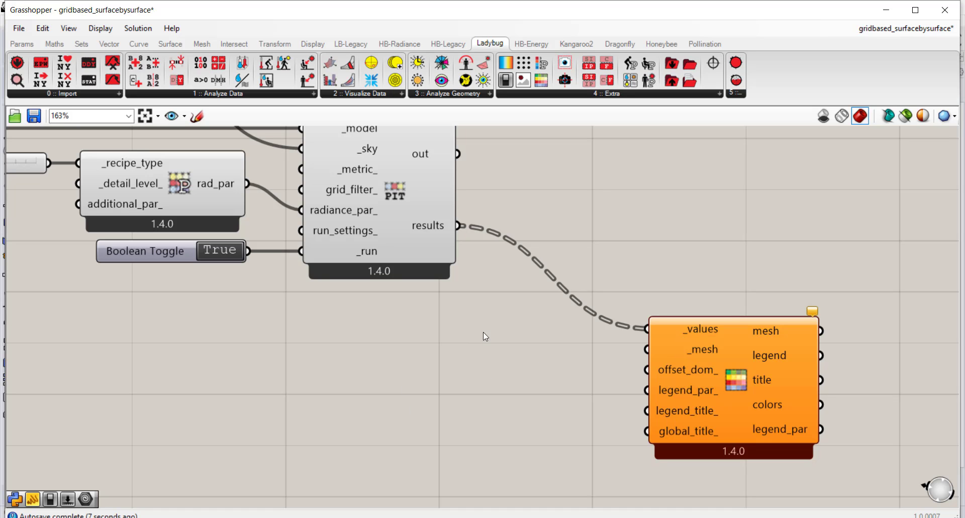
- Connect the mesh output of the room sensor grid component to the _mesh input of the LB Spatial Heatmap
right_drag(330, 390, 374, 335)
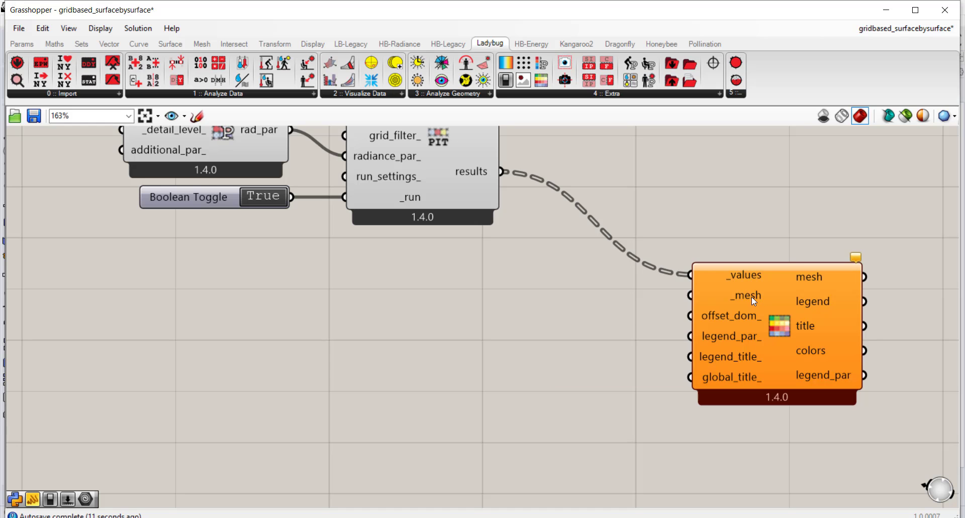
scroll(750, 297, down, 3)
right_drag(454, 309, 576, 342)
right_drag(192, 280, 385, 324)
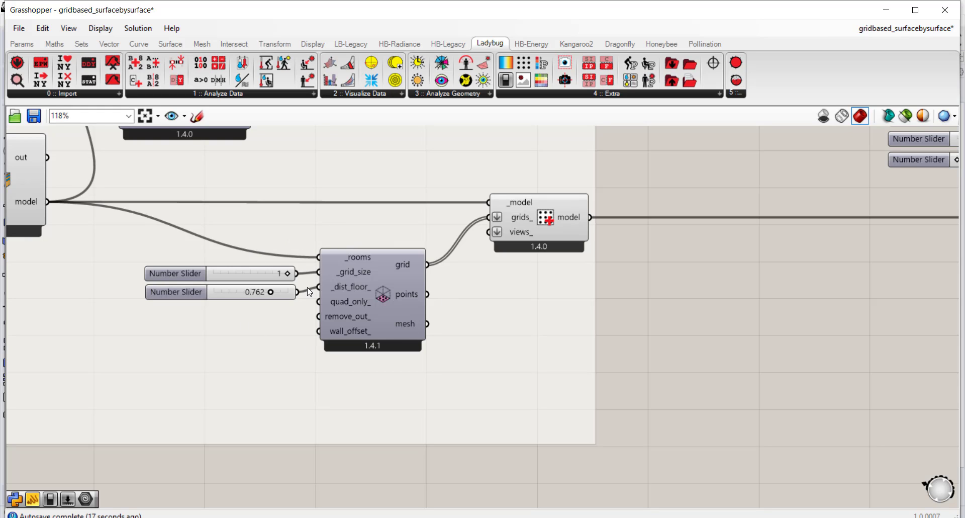
mouse_move(406, 326)
drag(427, 324, 939, 340)
scroll(181, 347, down, 4)
scroll(875, 377, up, 5)
right_drag(908, 340, 552, 354)
scroll(552, 355, up, 2)
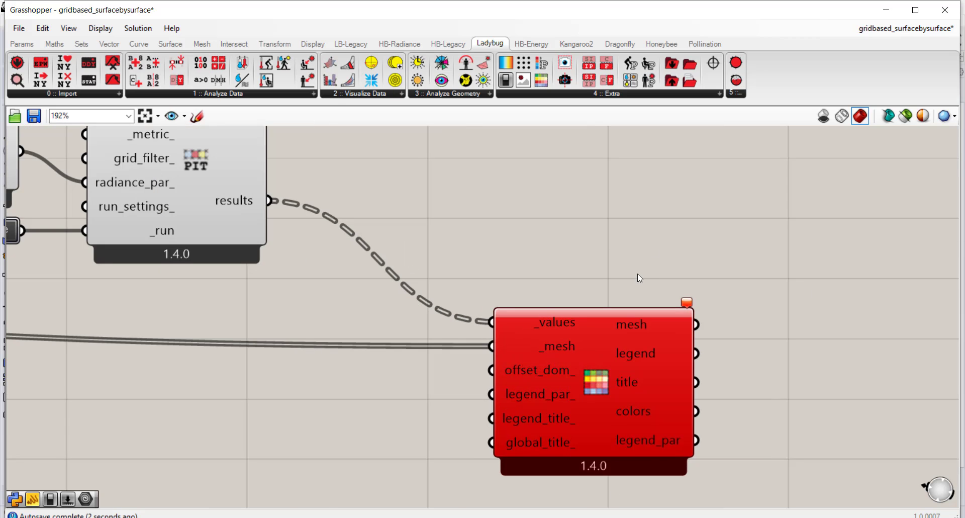
- Read the LB Spatial Heatmap's error message and inspect the heatmap on both rooms in the Rhino viewport
click(688, 302)
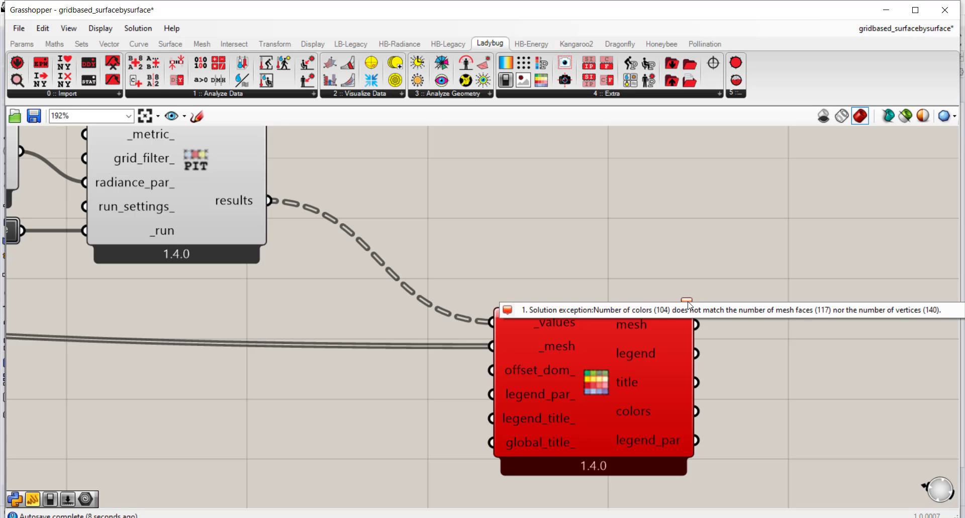
click(886, 9)
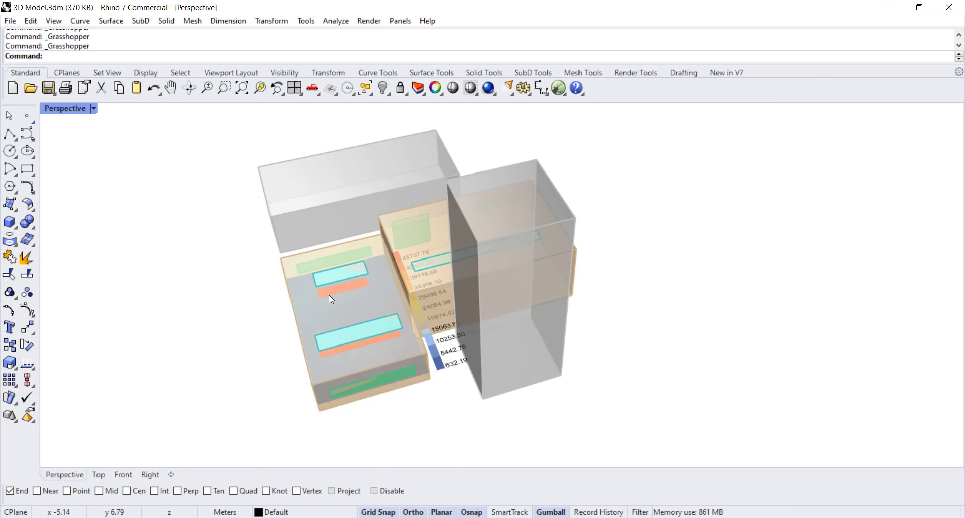
right_drag(330, 299, 218, 261)
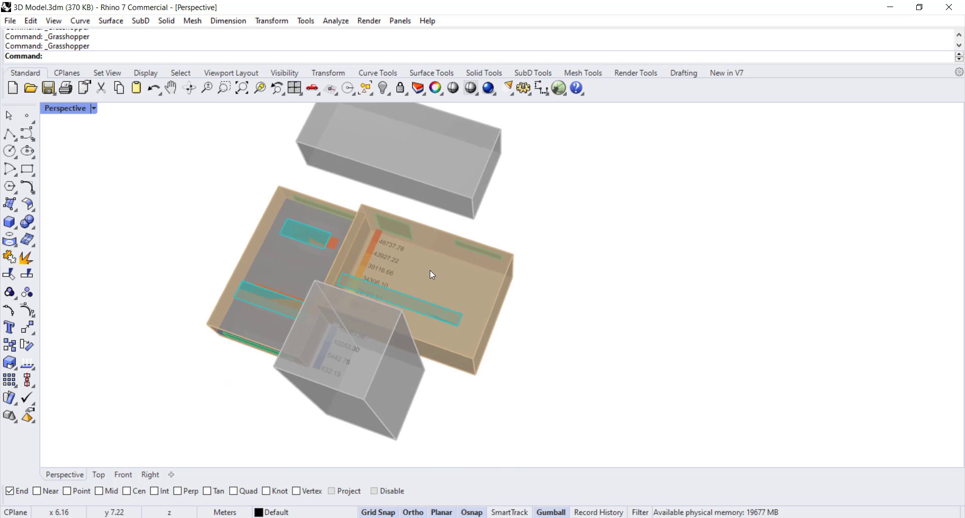
right_drag(429, 270, 469, 260)
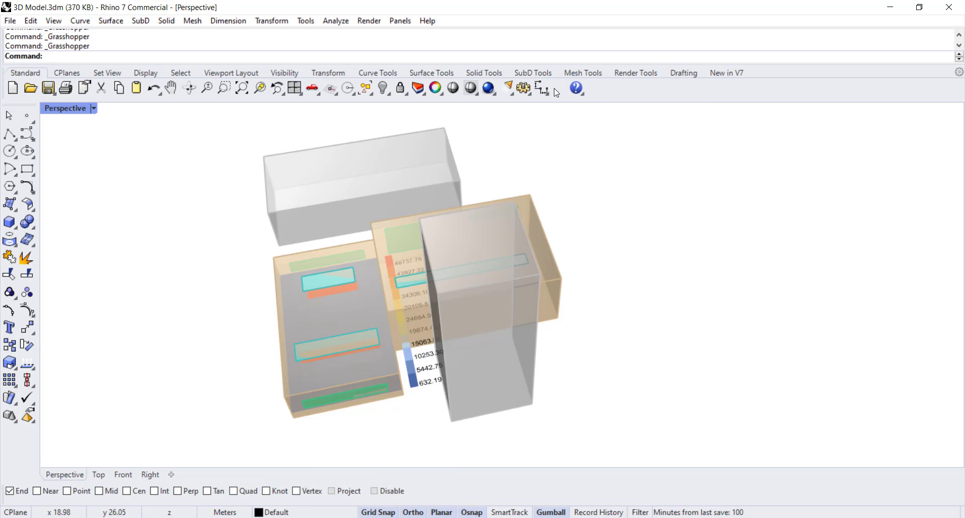
- Return to Grasshopper and flatten the results output of the Point-In-Time Grid-Based recipe
click(557, 89)
scroll(568, 250, down, 2)
right_drag(307, 304, 442, 291)
right_drag(517, 219, 474, 261)
scroll(432, 245, up, 2)
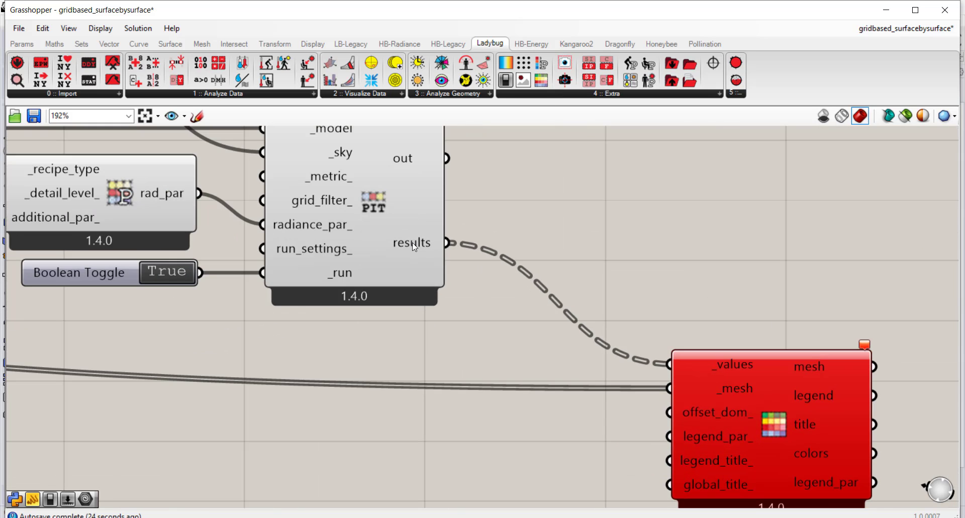
right_click(414, 246)
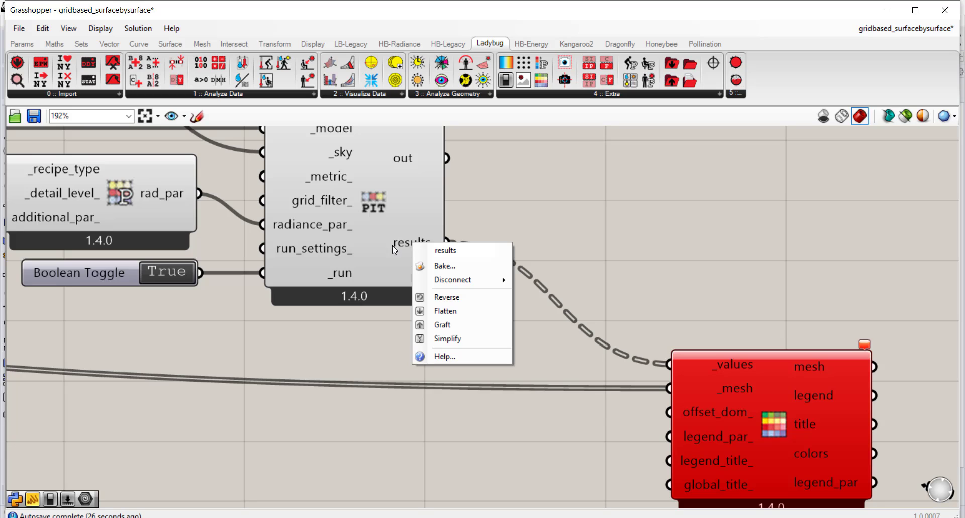
click(445, 311)
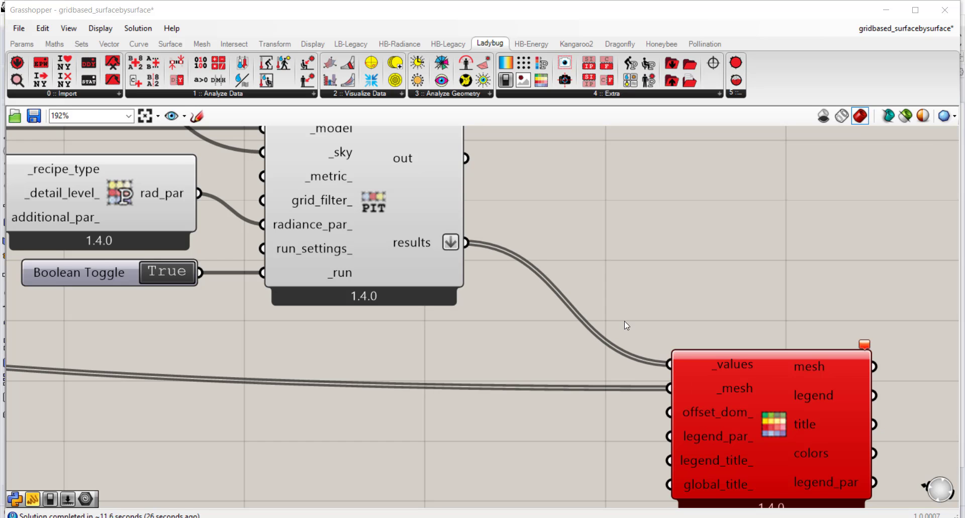
- Add a Mesh Join component and connect the room sensor grid's mesh output to its Meshes input
scroll(624, 320, down, 2)
scroll(470, 364, down, 1)
right_drag(116, 361, 521, 367)
right_drag(298, 358, 640, 349)
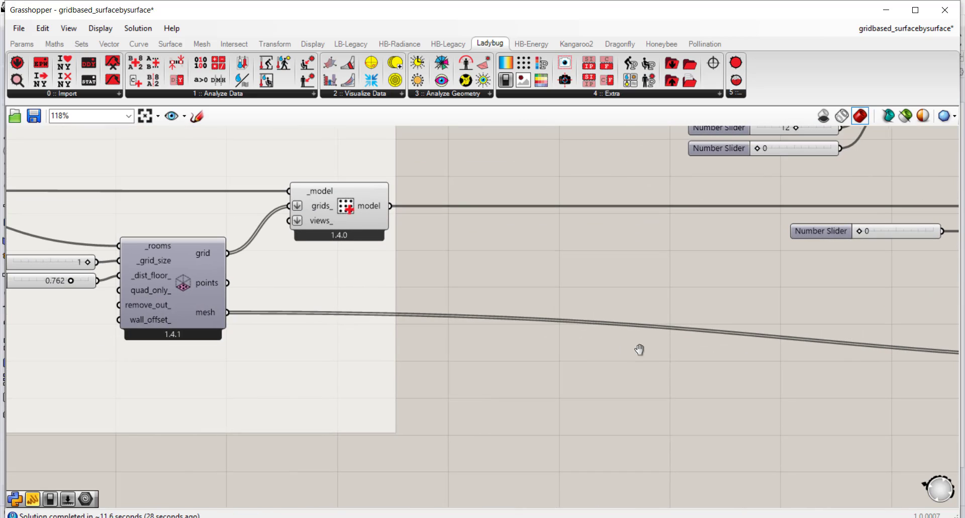
mouse_move(197, 313)
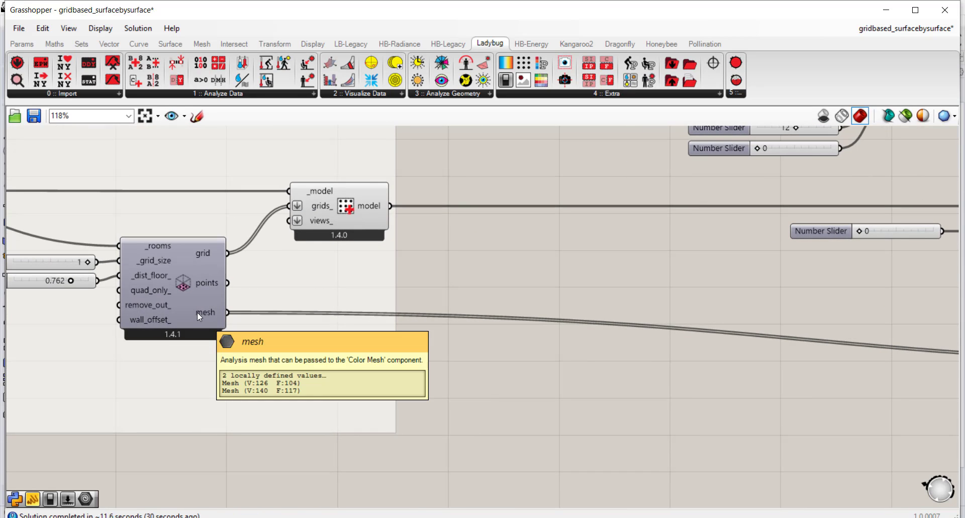
scroll(197, 312, up, 2)
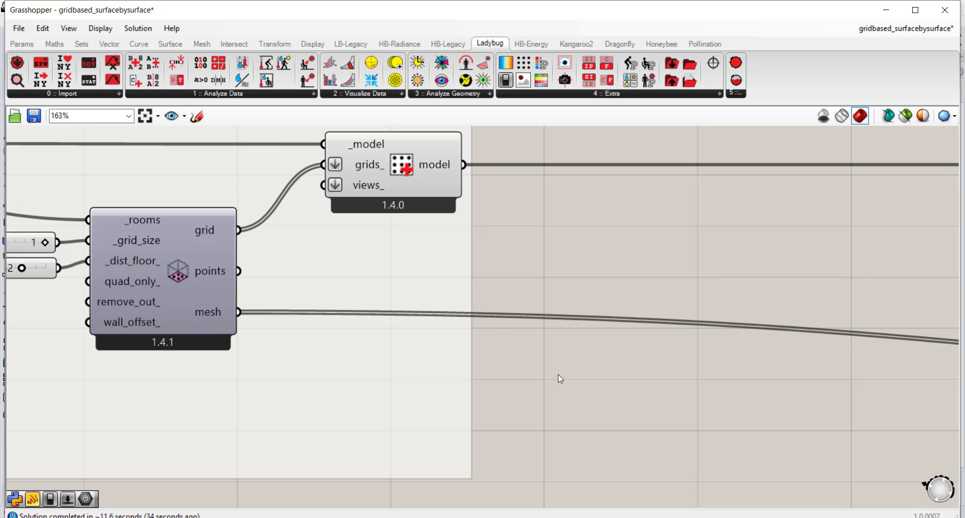
double_click(601, 370)
text(m)
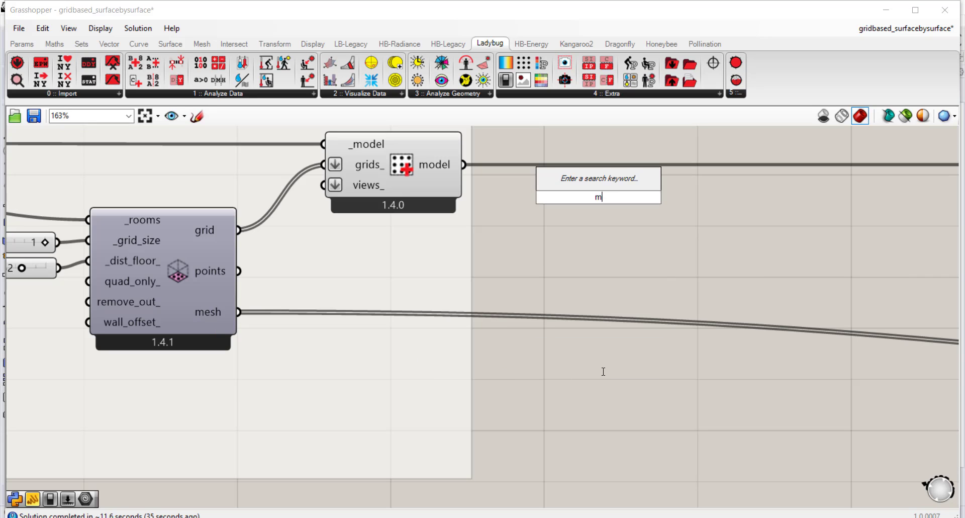
text(esh join)
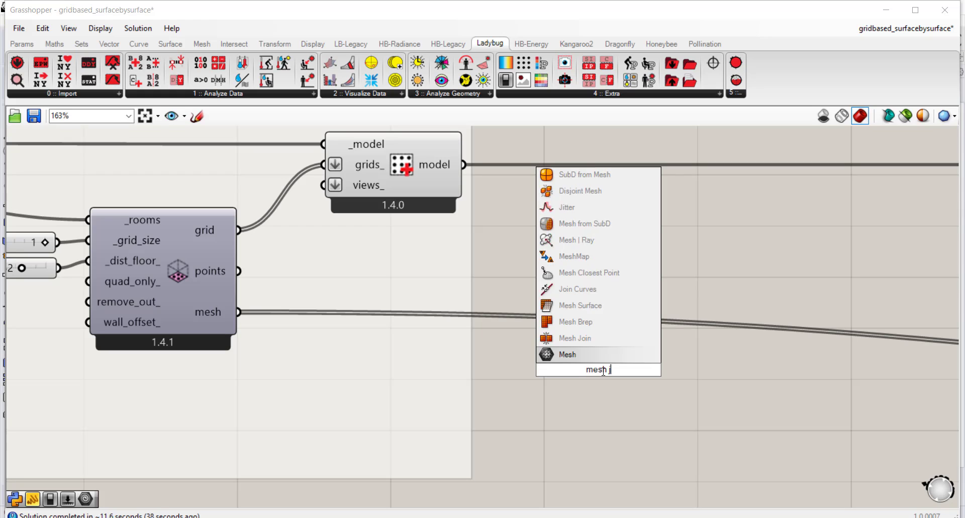
click(568, 341)
drag(238, 313, 538, 369)
- Replace the heatmap's direct _mesh connection with the Mesh Join output, and place Mesh Join beside the LB Spatial Heatmap
scroll(692, 442, down, 3)
right_drag(752, 442, 240, 383)
drag(166, 355, 777, 368)
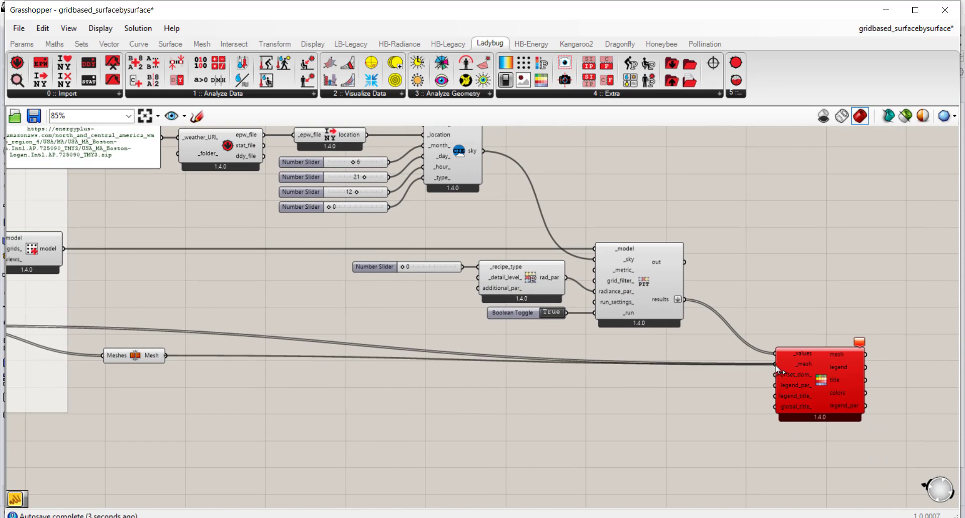
drag(133, 355, 725, 366)
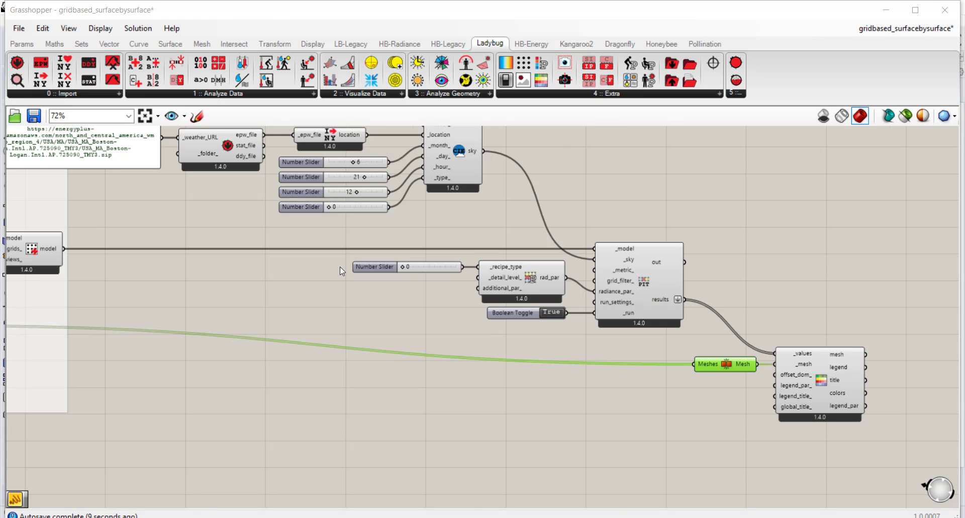
scroll(477, 263, down, 1)
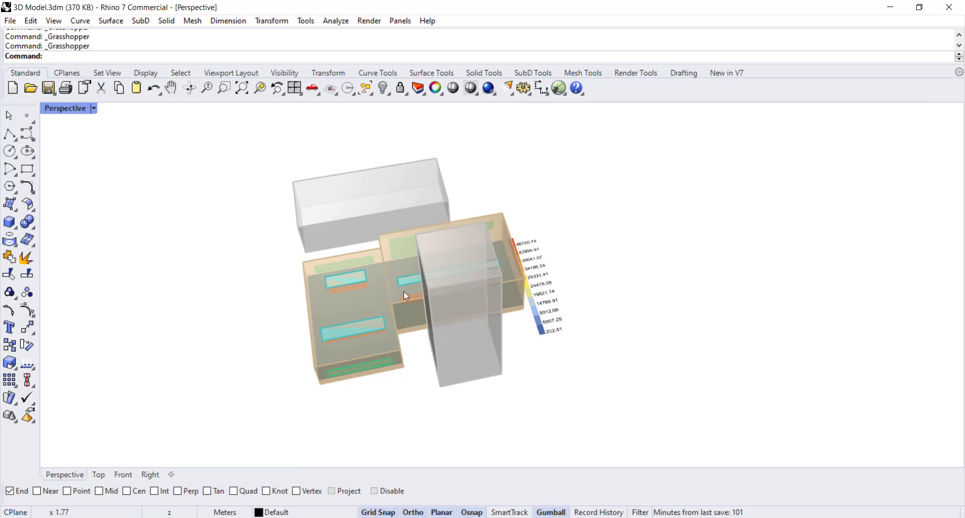
- Select all the room, window and context building geometry in the Rhino viewport and hide it, leaving the heatmap in view
right_drag(404, 295, 545, 320)
scroll(336, 384, up, 5)
scroll(467, 340, down, 5)
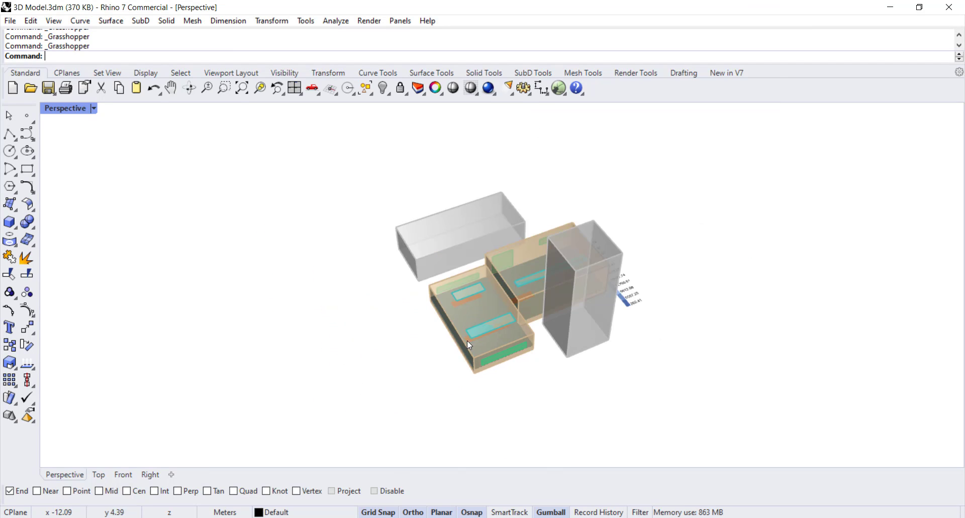
drag(346, 155, 726, 420)
middle_click(606, 408)
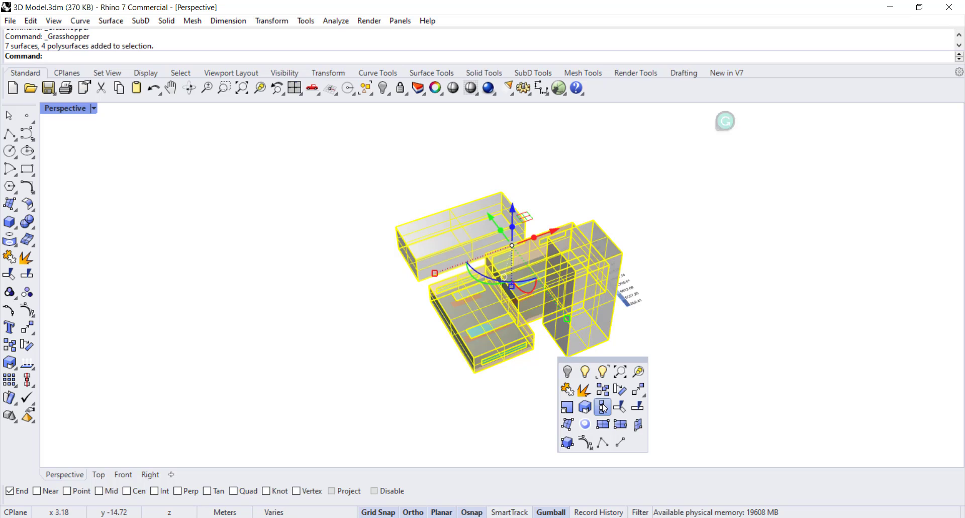
click(567, 372)
right_drag(569, 378, 509, 286)
scroll(504, 325, up, 7)
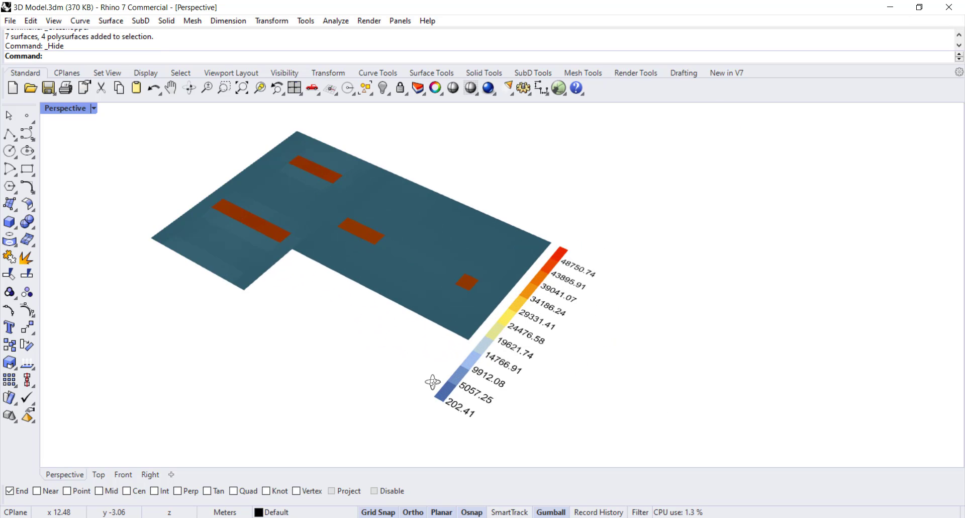
- Examine the joined heatmap and its legend in the Top and Perspective views, comparing the window areas with the rest of the floor
right_drag(433, 382, 518, 389)
scroll(547, 304, down, 2)
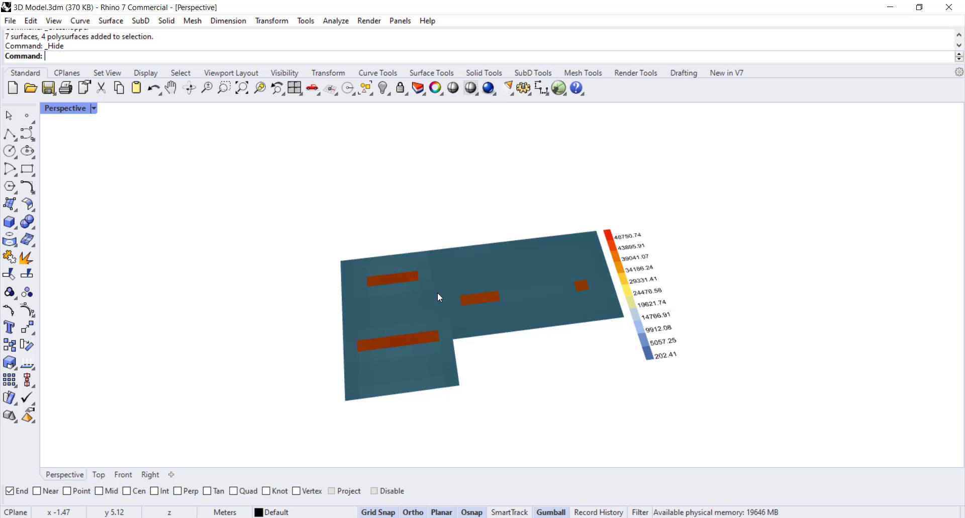
right_drag(437, 293, 610, 347)
click(96, 474)
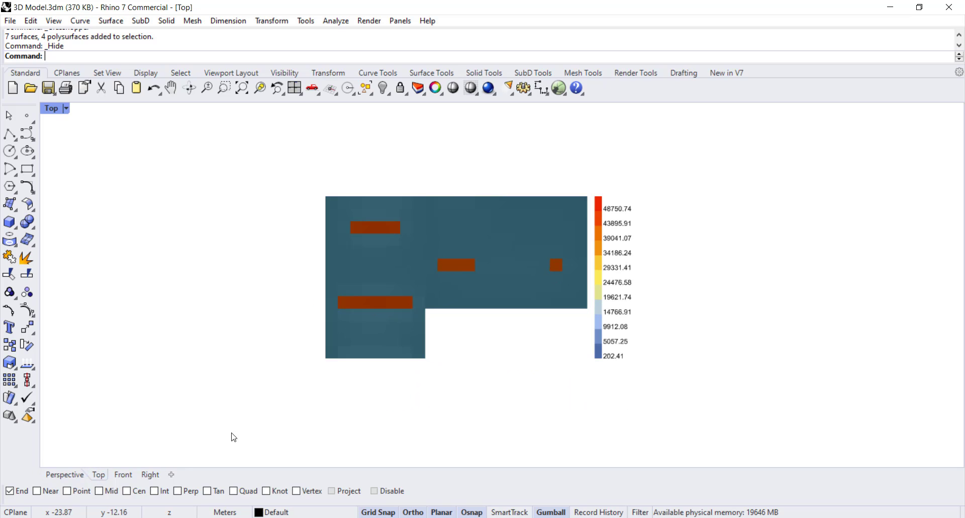
scroll(658, 261, up, 3)
right_drag(659, 261, 764, 275)
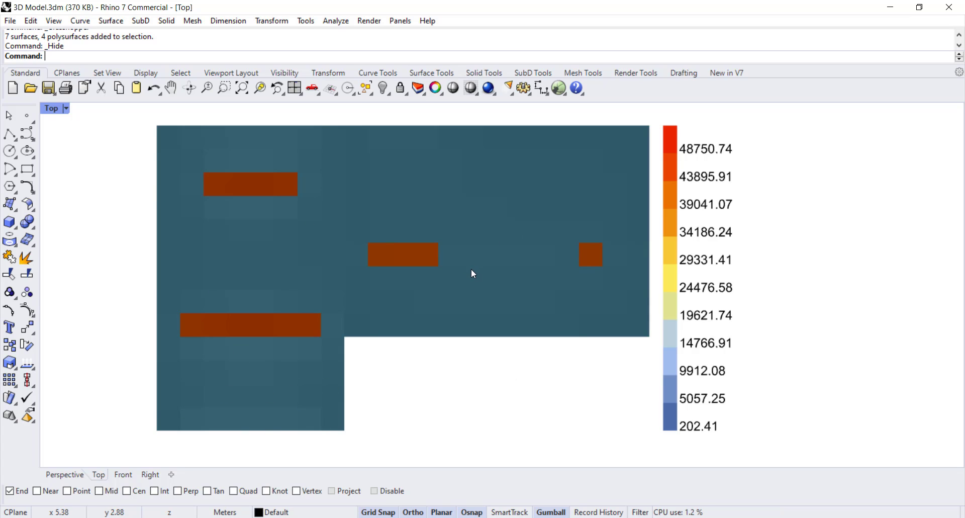
click(62, 475)
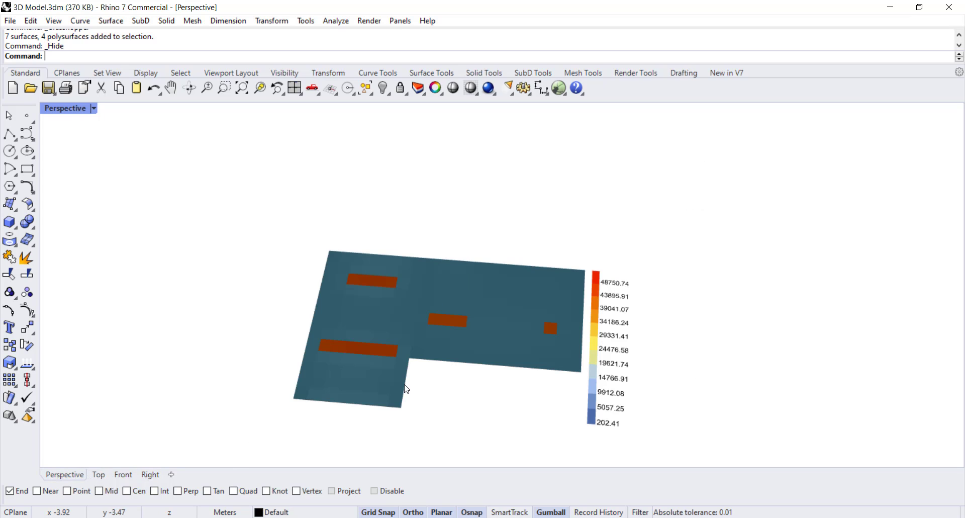
right_drag(406, 389, 564, 323)
shift+right_drag(689, 341, 634, 321)
scroll(517, 339, up, 3)
shift+right_drag(514, 339, 533, 352)
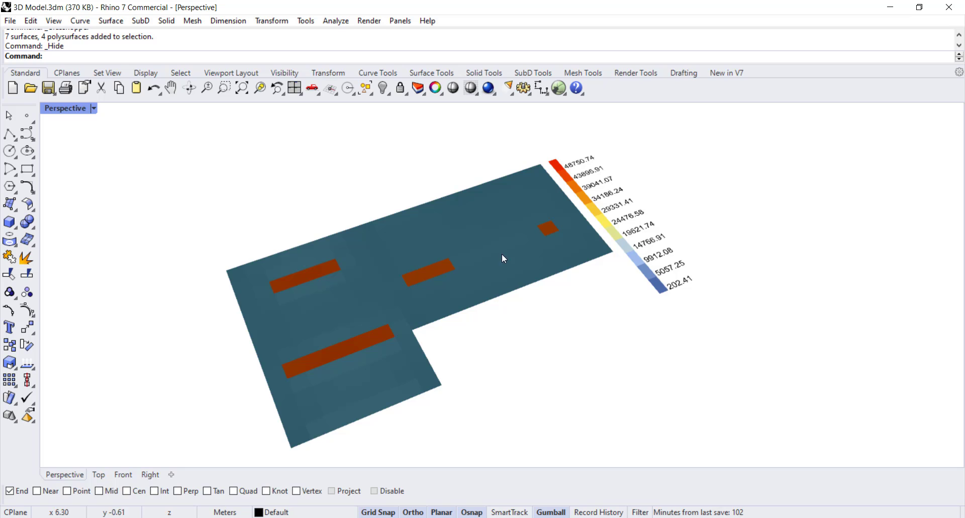
scroll(401, 336, down, 3)
shift+right_drag(512, 391, 528, 377)
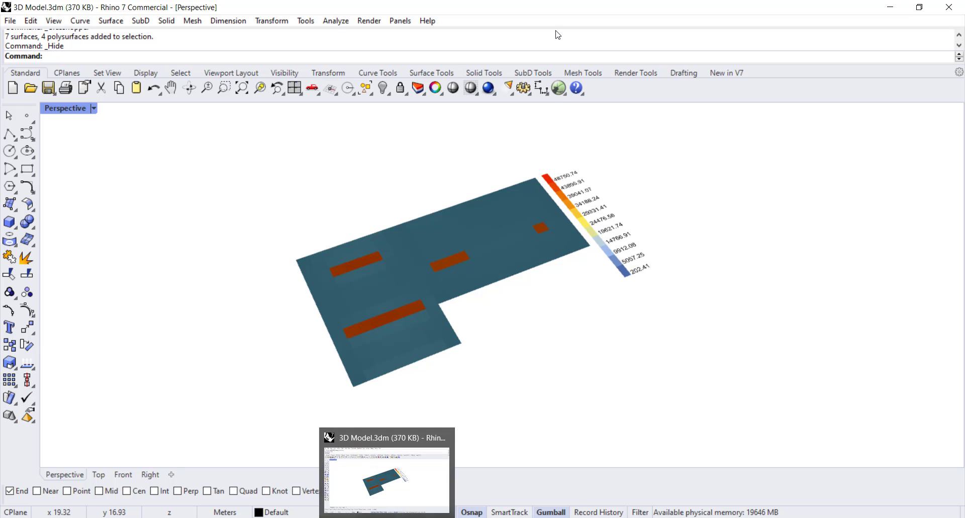
- Return to Grasshopper, add an HB Visualize Wireframe component and connect the Honeybee model output to its _hb_objs input
click(558, 84)
right_drag(233, 318, 580, 320)
right_drag(276, 332, 546, 434)
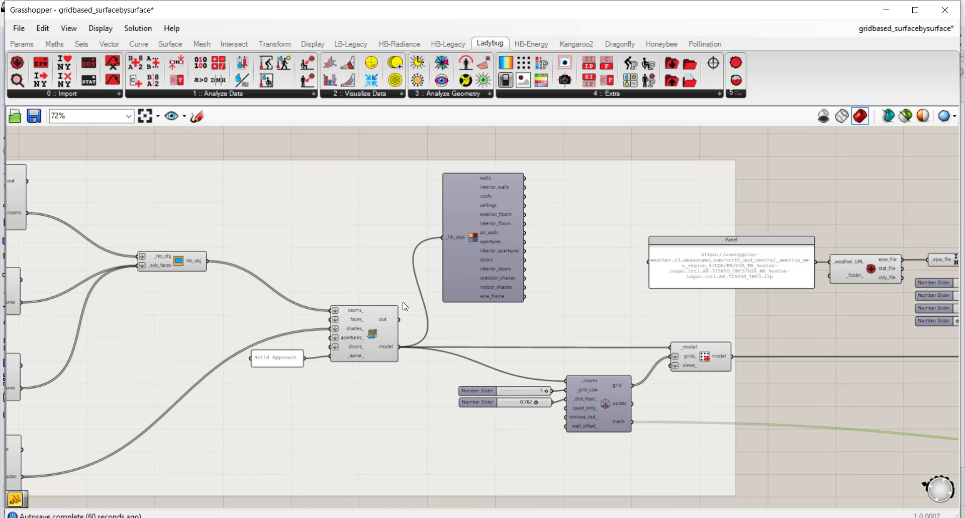
scroll(372, 322, up, 1)
scroll(395, 307, up, 1)
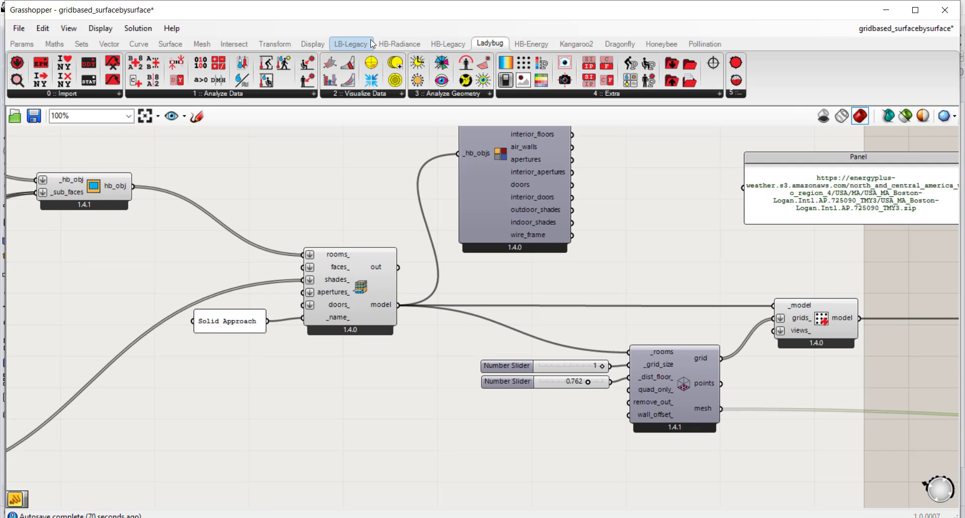
click(667, 47)
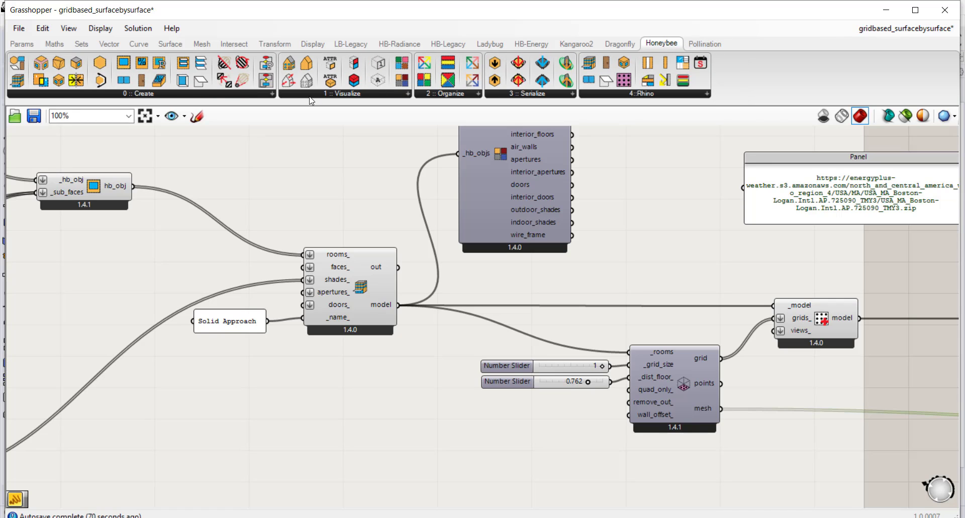
click(331, 92)
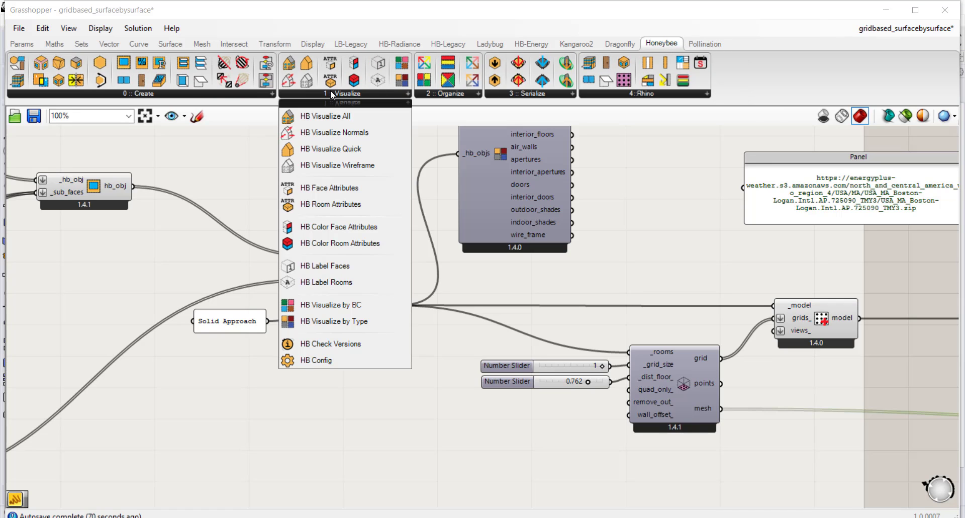
click(331, 166)
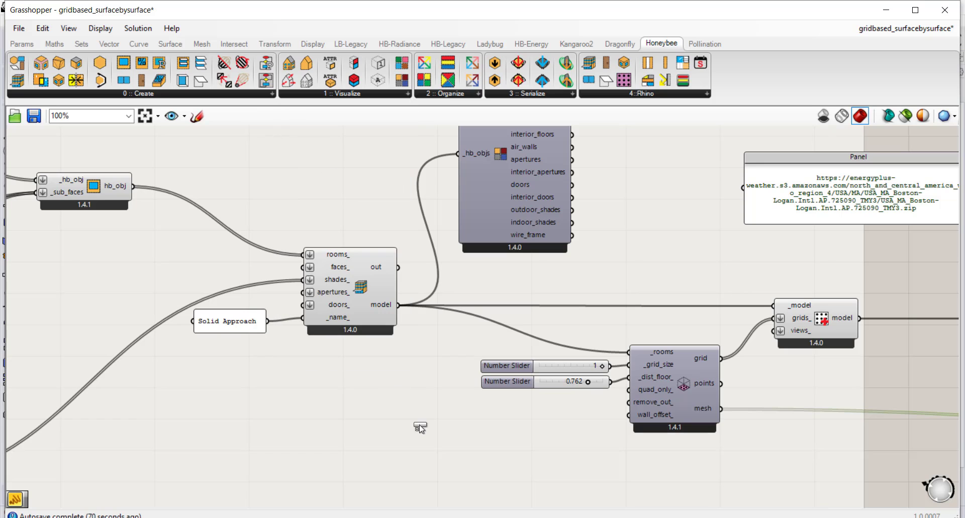
click(475, 446)
drag(400, 305, 436, 446)
- Dock the Grasshopper window beside the Rhino viewport and check the model's wireframe around the heatmap
drag(316, 11, 956, 74)
shift+right_drag(455, 256, 250, 294)
click(720, 377)
scroll(720, 377, down, 3)
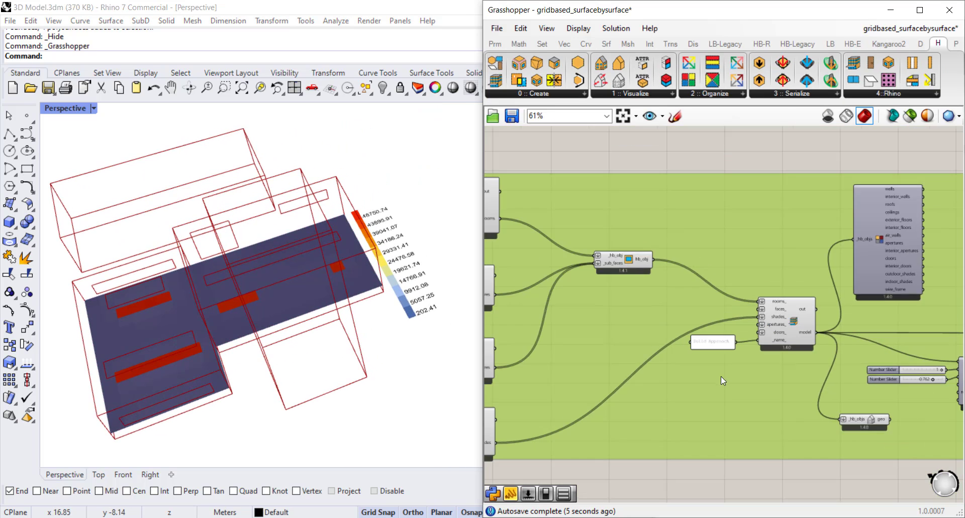
right_drag(836, 432, 706, 352)
click(758, 434)
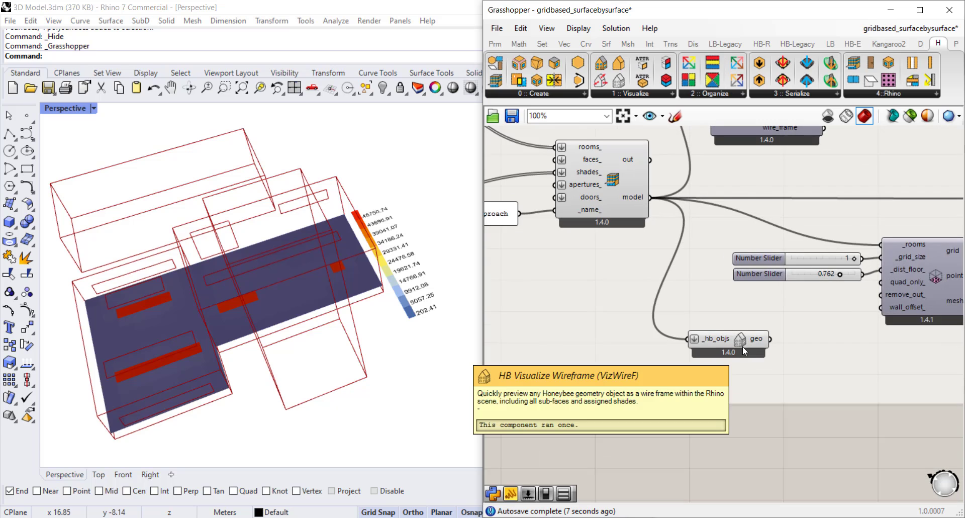
scroll(743, 346, up, 3)
click(739, 345)
right_drag(231, 335, 321, 330)
shift+right_drag(371, 312, 396, 330)
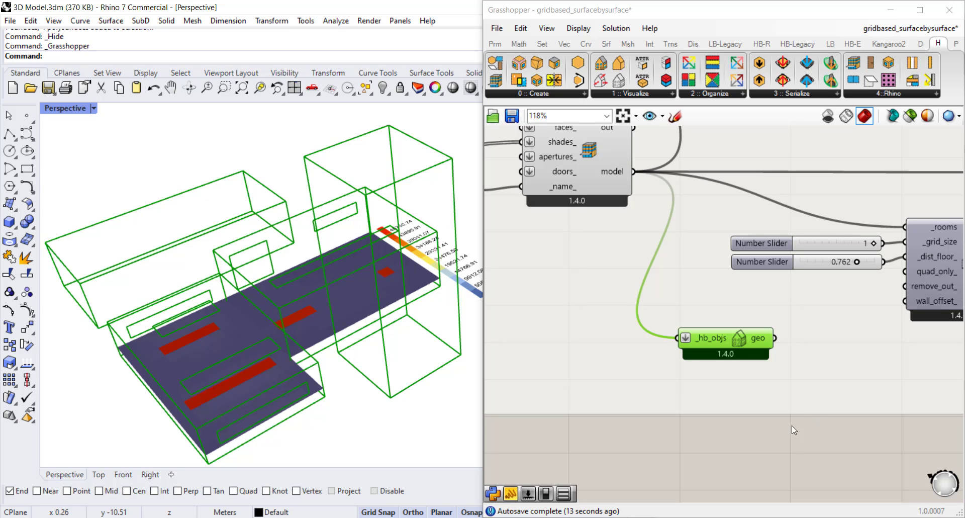
click(785, 450)
right_drag(785, 450, 665, 434)
right_click(665, 434)
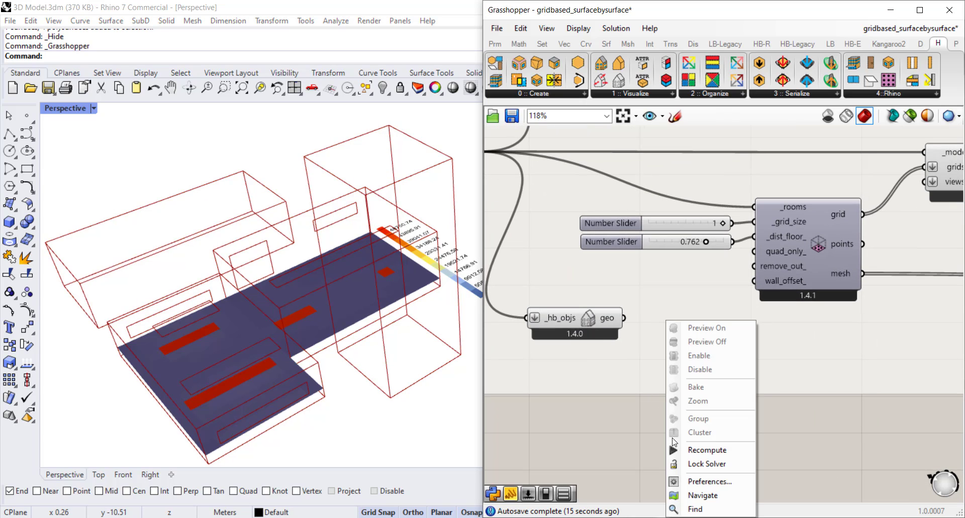
key(Up)
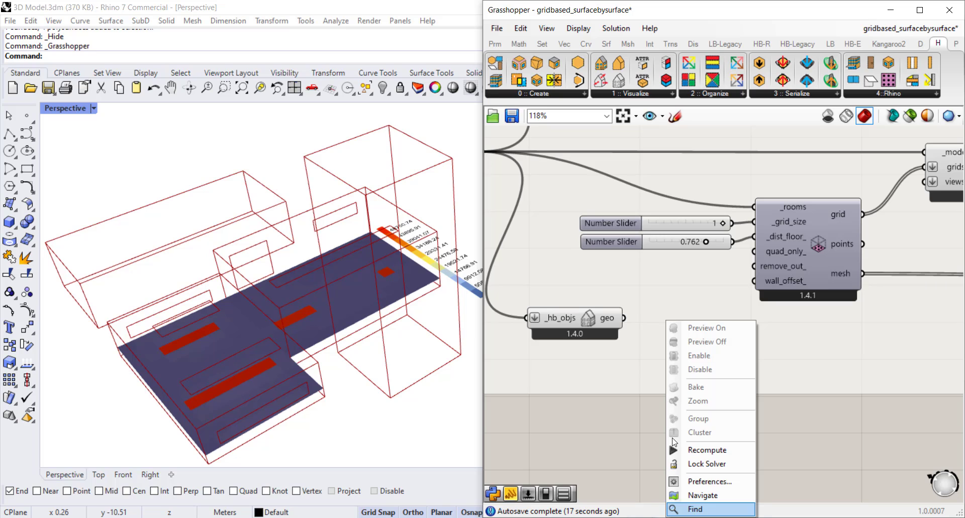
key(Escape)
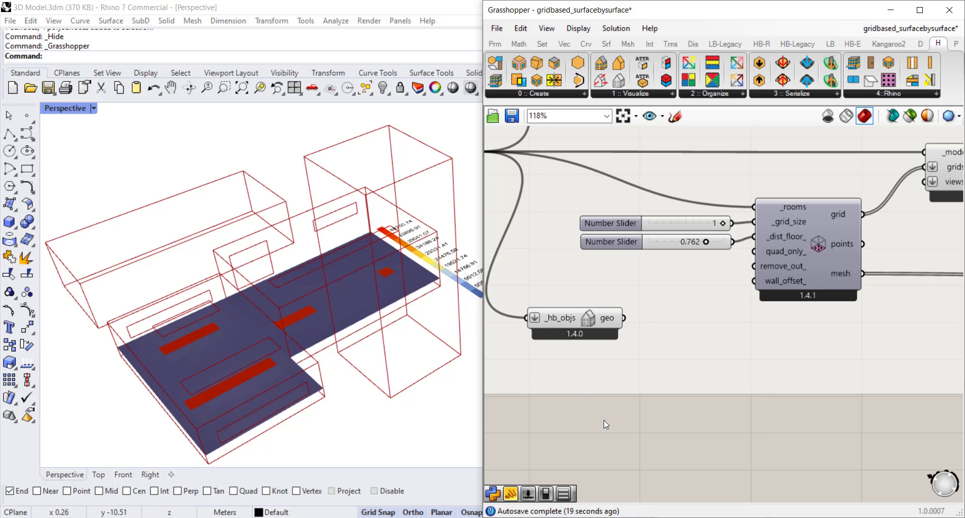
- Add a Custom Preview component beside HB Visualize Wireframe and connect the wireframe's geo output to its Geometry input
double_click(604, 420)
text(custom)
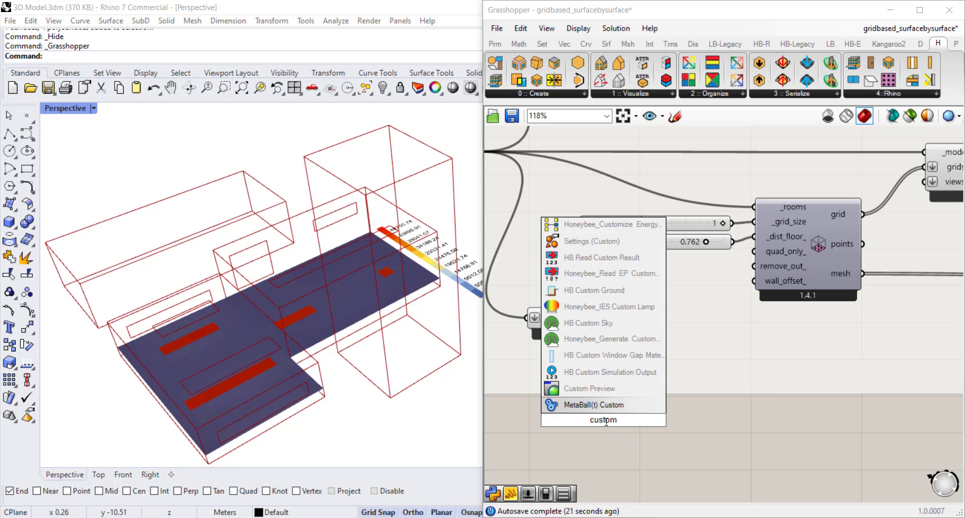
click(608, 388)
drag(618, 418, 684, 348)
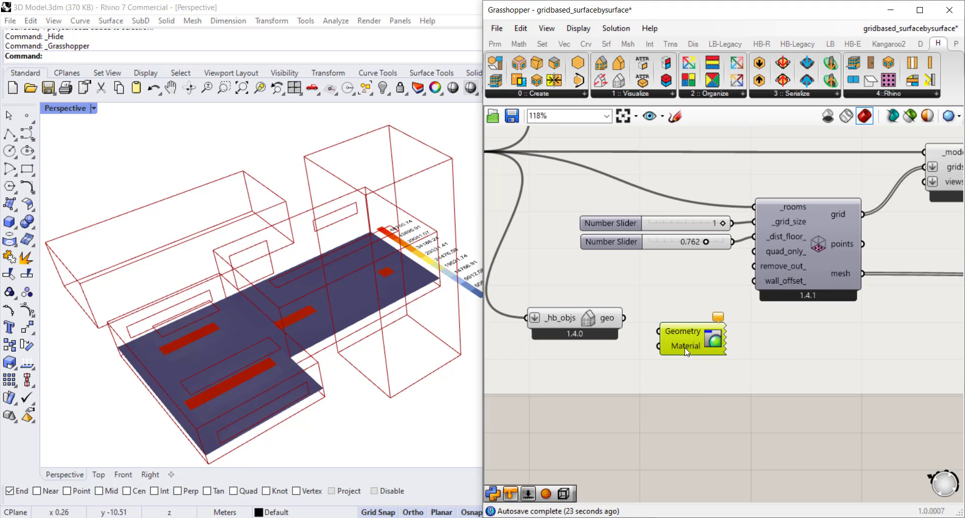
drag(623, 317, 722, 364)
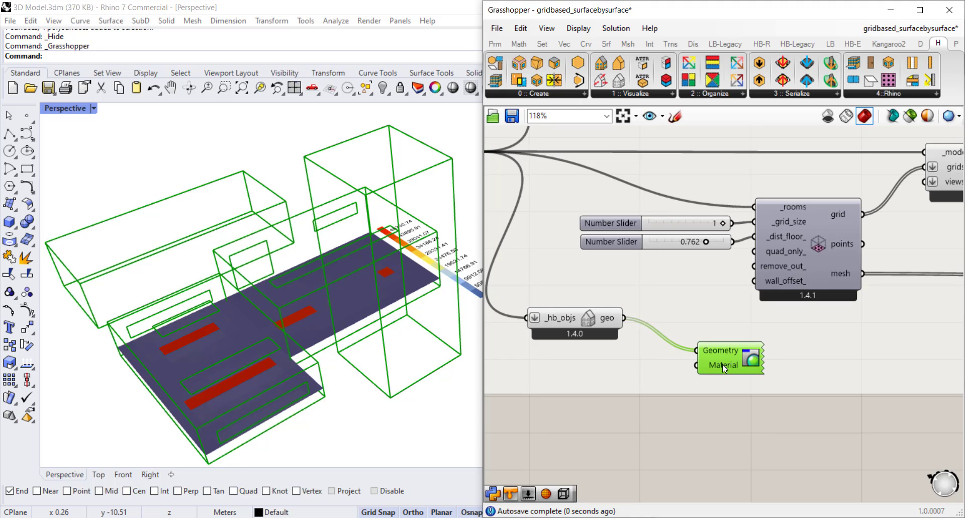
- Add a Colour Swatch below HB Visualize Wireframe and connect it to the Custom Preview's Material input
double_click(662, 442)
text(s)
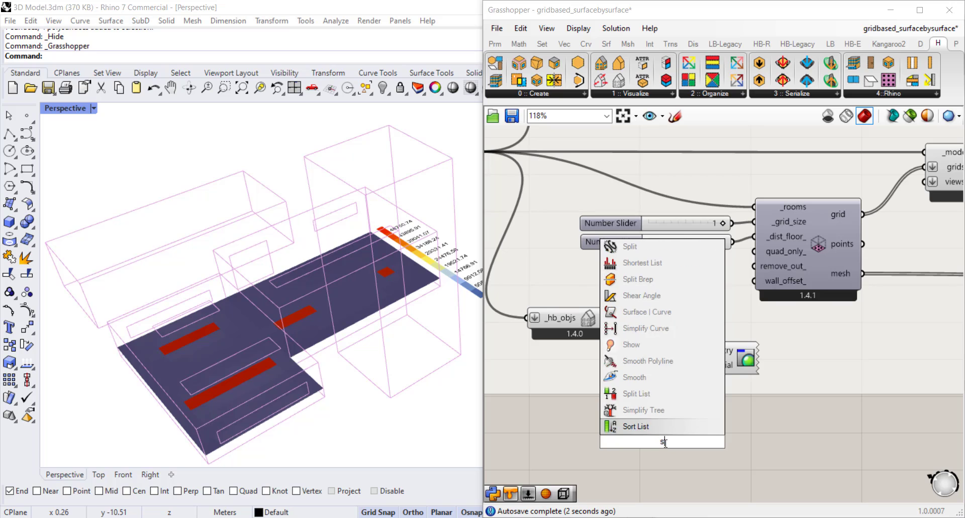
text(watch)
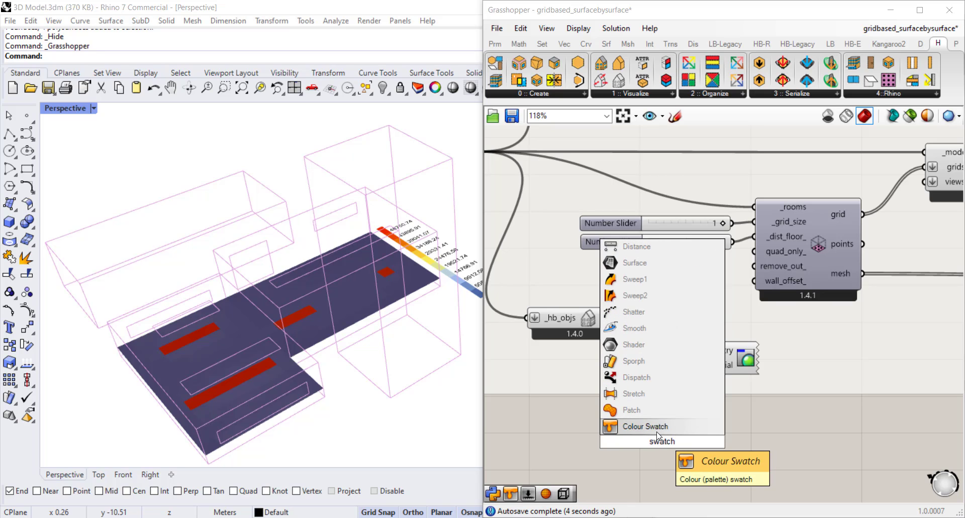
click(645, 426)
drag(668, 441, 596, 386)
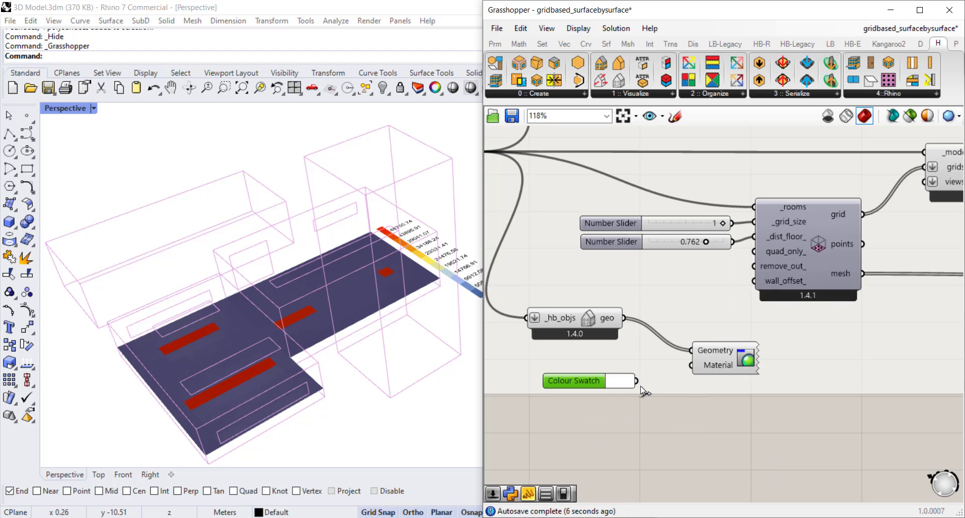
- Set the Colour Swatch to black and line it up with the Custom Preview's Material input
click(620, 385)
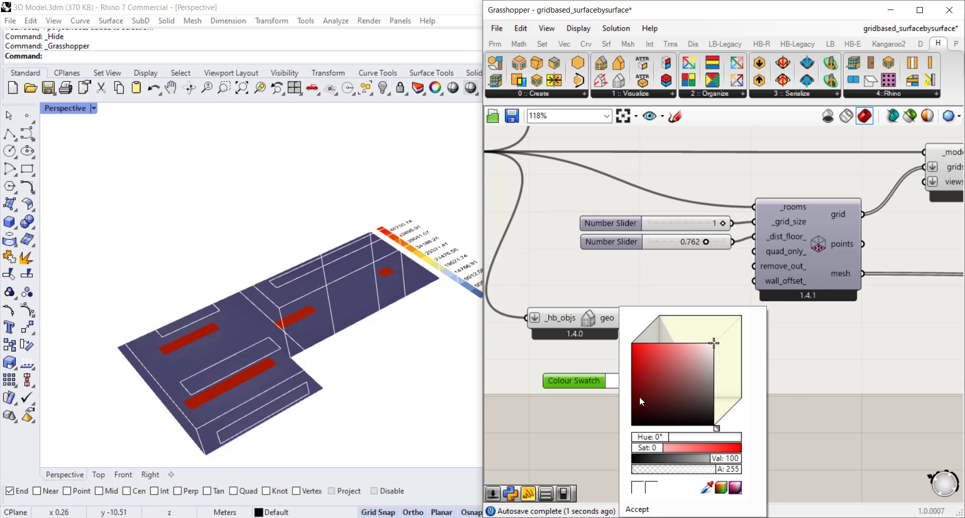
drag(640, 397, 625, 436)
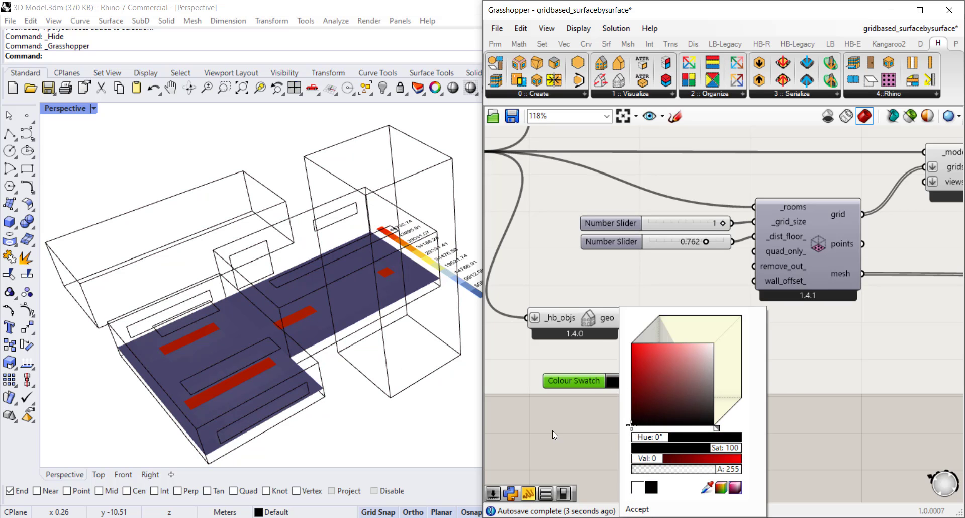
click(553, 430)
drag(587, 383, 583, 377)
click(631, 451)
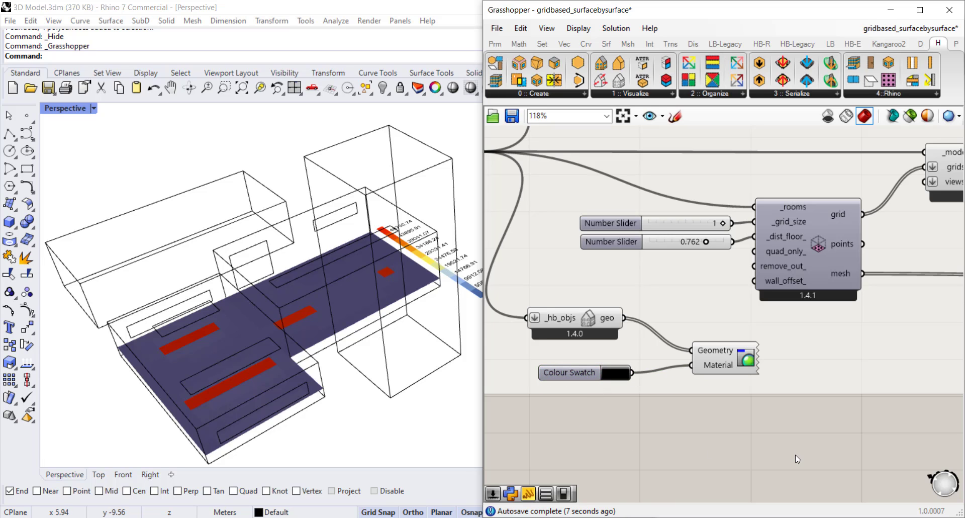
- Turn off the preview of the Mesh Join component that feeds the LB Spatial Heatmap
scroll(711, 409, down, 2)
right_drag(813, 344, 537, 344)
right_drag(734, 333, 558, 320)
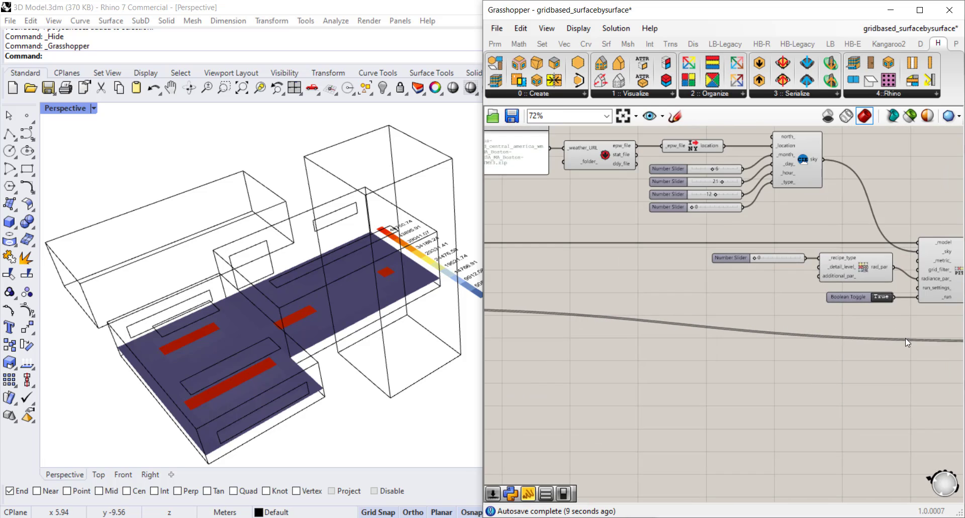
right_drag(906, 338, 628, 334)
scroll(776, 342, up, 4)
click(748, 331)
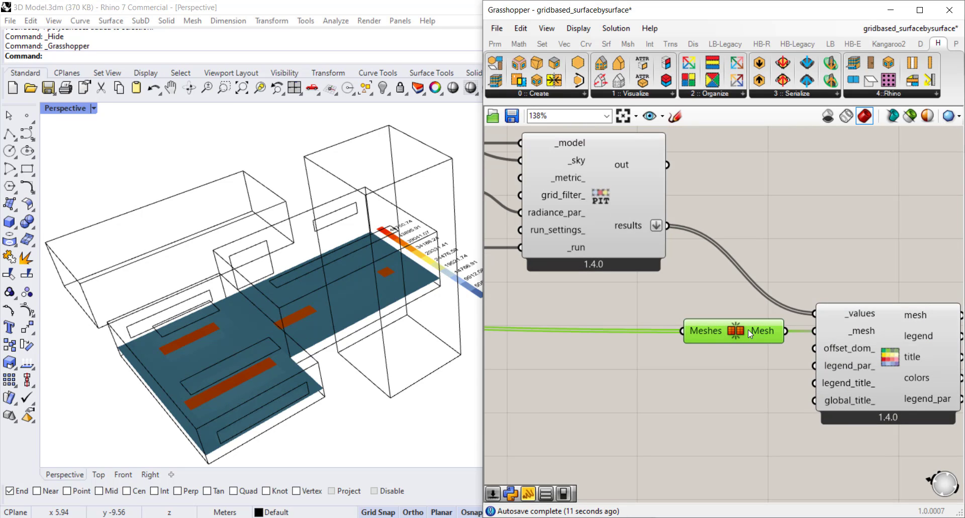
right_click(735, 333)
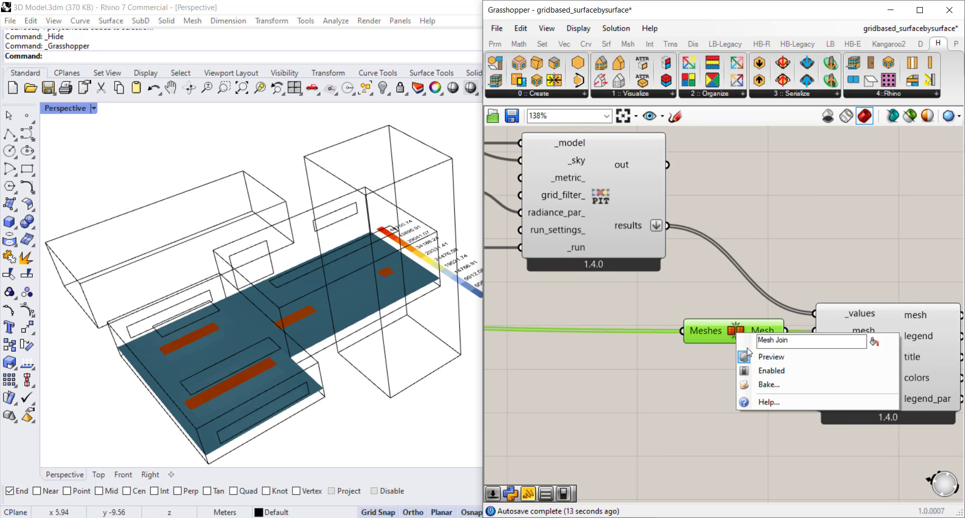
click(744, 360)
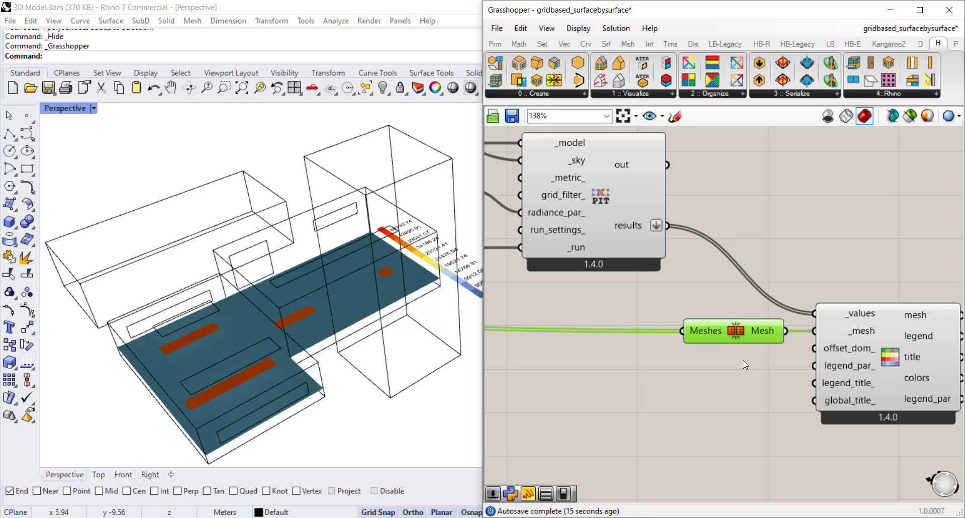
click(723, 369)
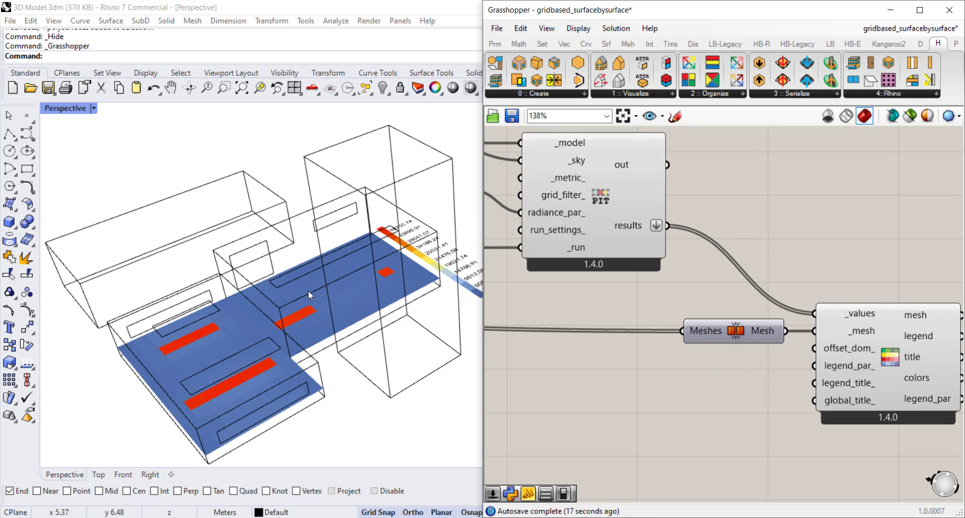
- Add an LB Legend Parameters component below Mesh Join and connect its leg_par output to the LB Spatial Heatmap's legend_par_ input
scroll(938, 231, down, 3)
right_drag(939, 238, 791, 236)
scroll(752, 269, up, 2)
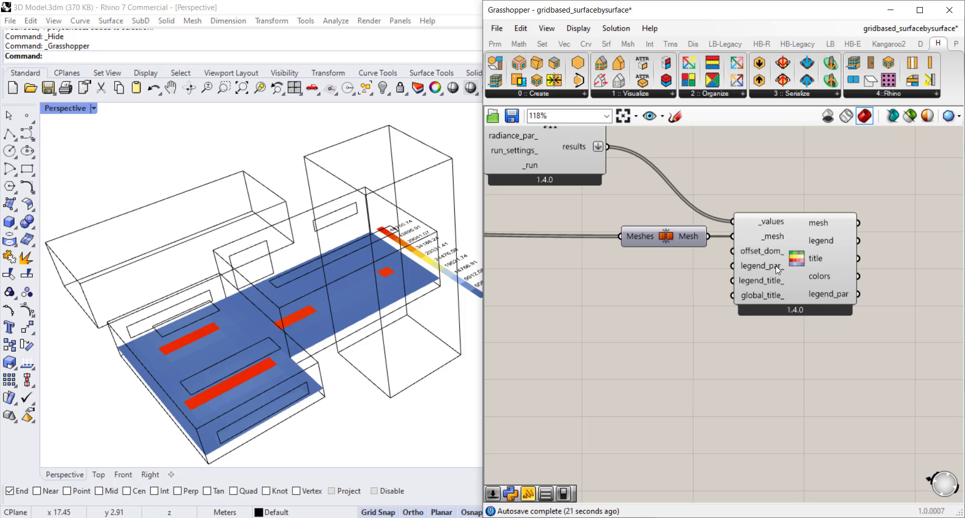
scroll(774, 268, up, 1)
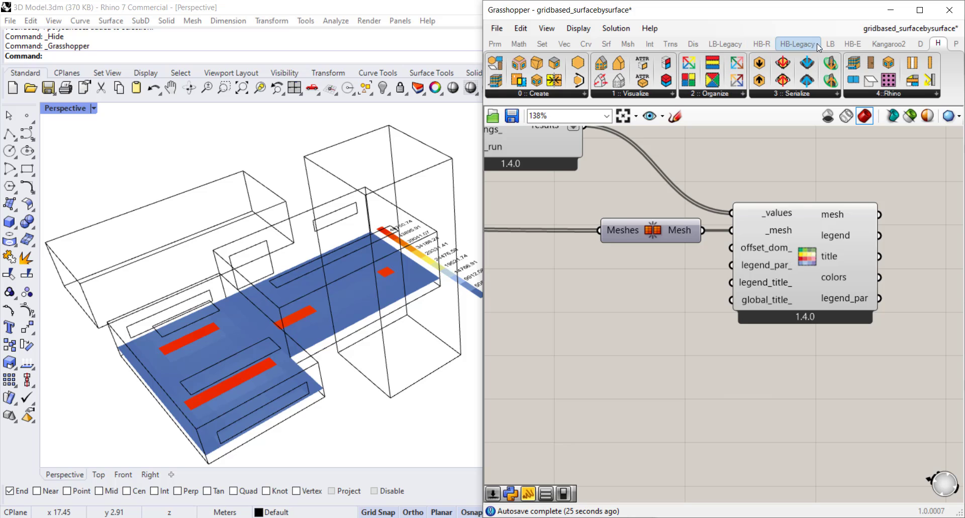
click(830, 50)
click(880, 95)
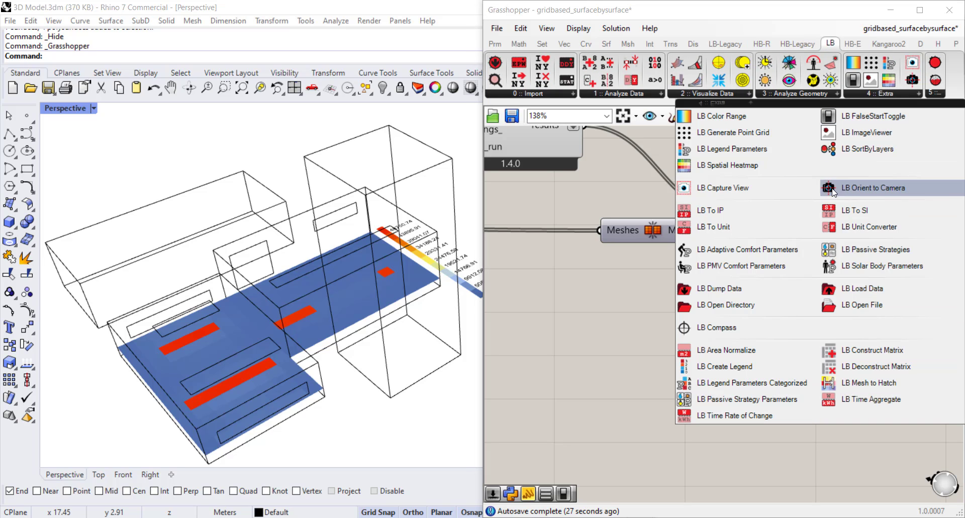
click(724, 145)
click(647, 357)
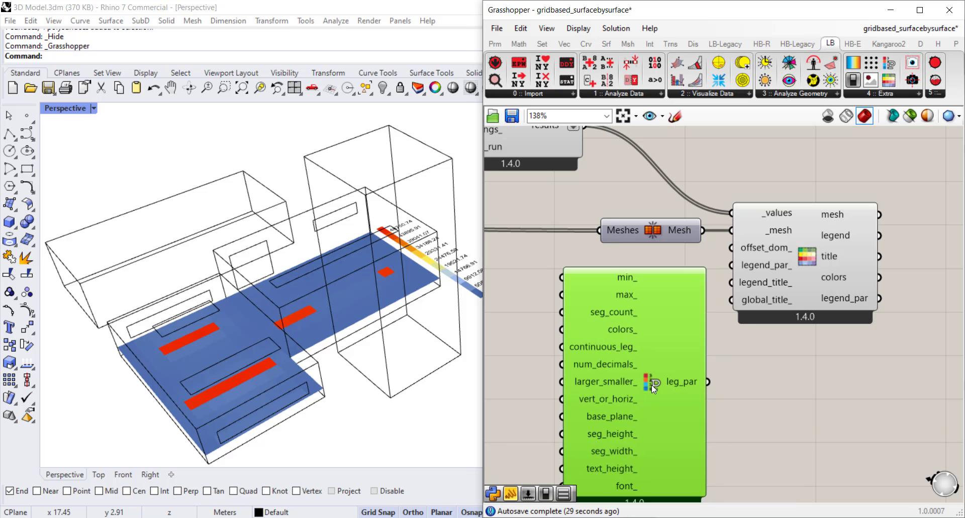
drag(700, 410, 721, 271)
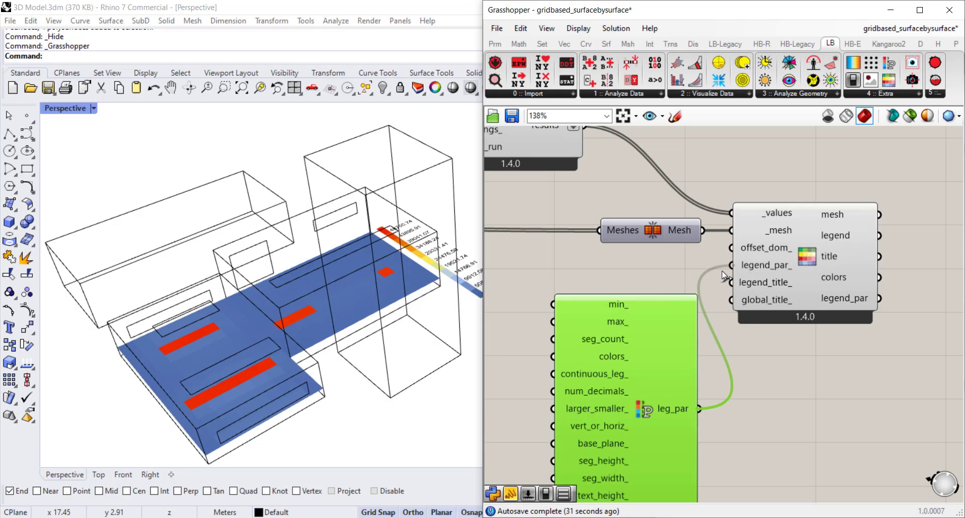
right_drag(670, 379, 765, 284)
drag(765, 284, 741, 283)
- Add a number slider set to 600 and connect it to the max_ input of LB Legend Parameters
double_click(566, 224)
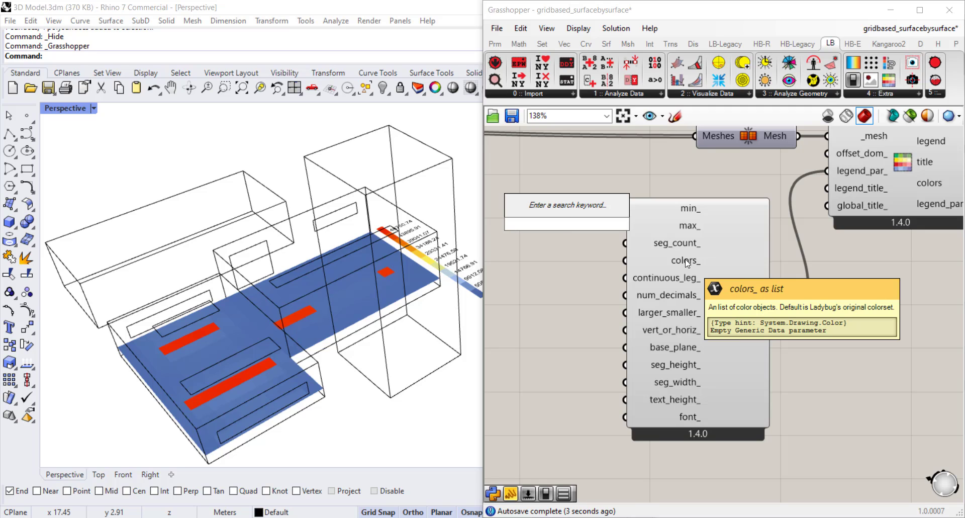
text(600)
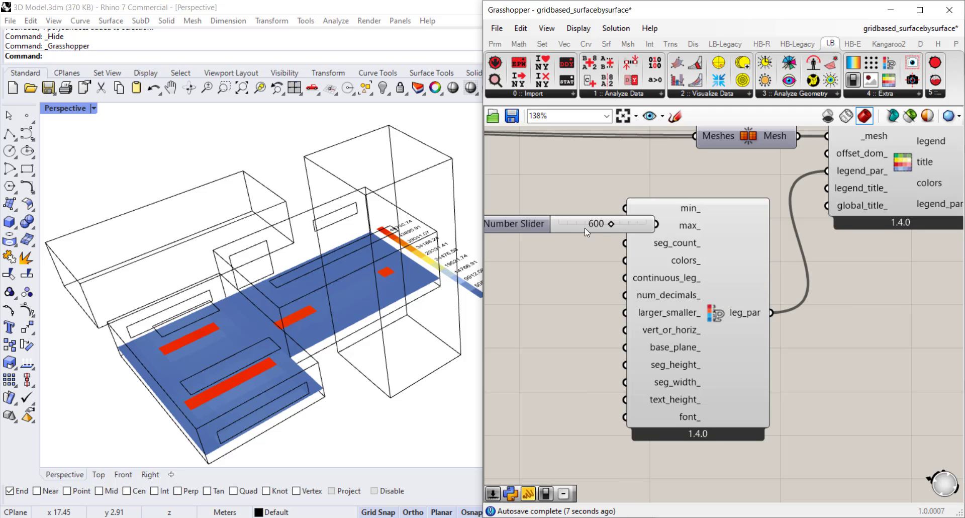
key(Return)
drag(595, 226, 625, 225)
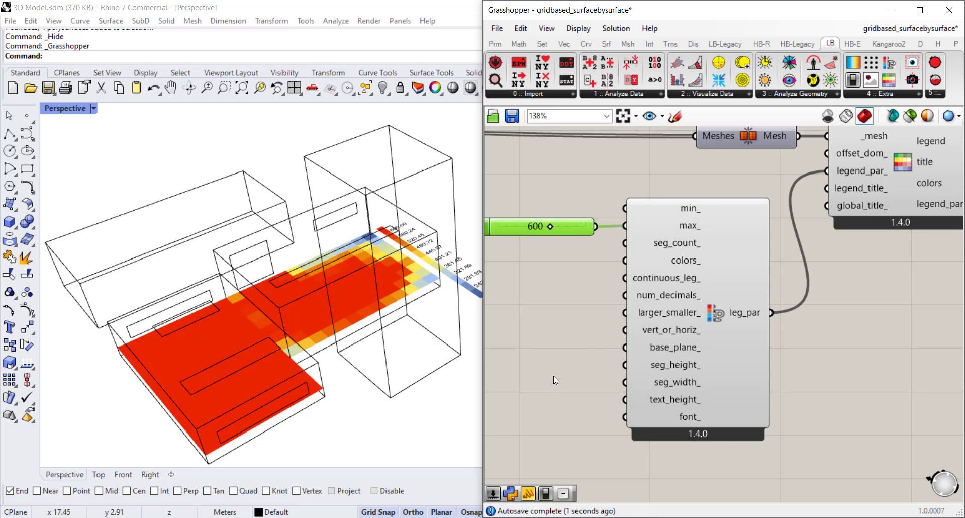
- Raise the legend maximum slider to 809 and further to 1000
scroll(584, 235, up, 4)
drag(601, 244, 631, 245)
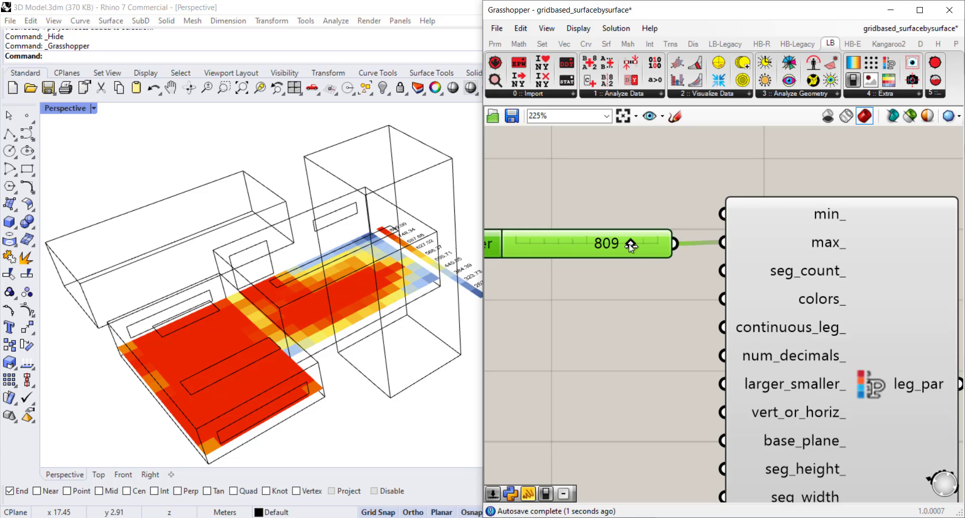
click(614, 305)
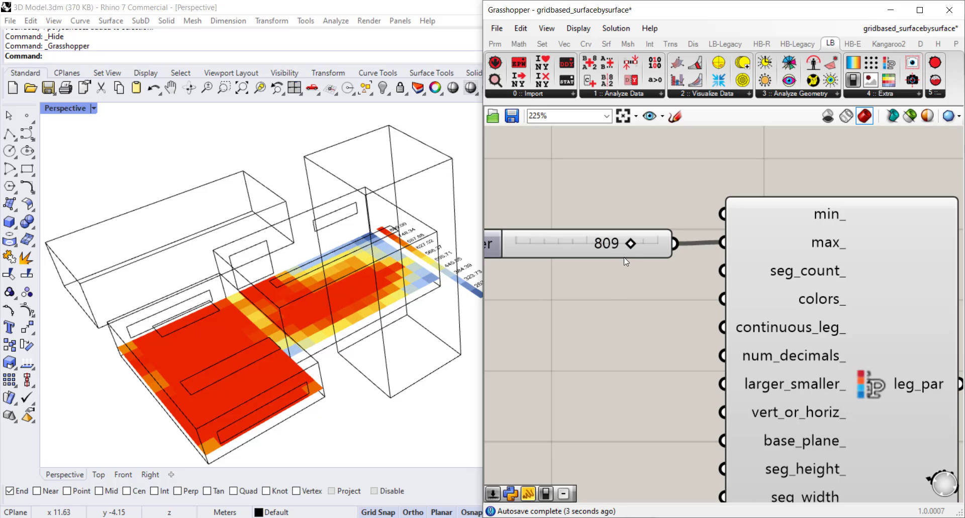
drag(633, 246, 667, 246)
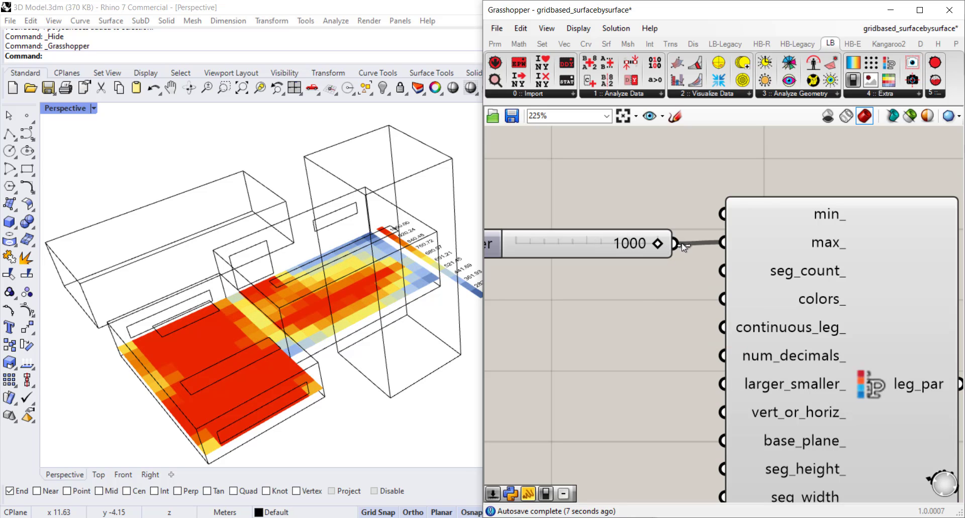
- Replace the legend maximum slider with a new number slider set to 2000, connected to the max_ input
drag(605, 288, 573, 212)
key(Delete)
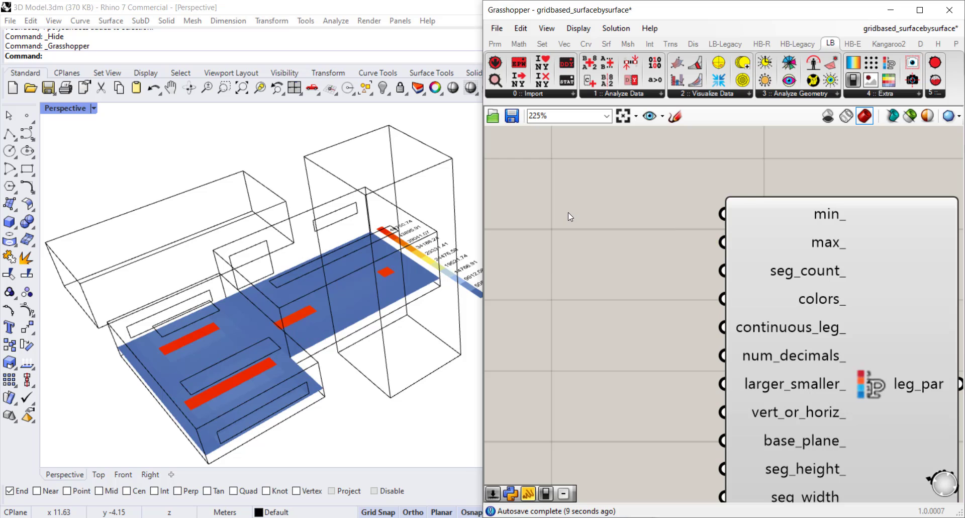
double_click(568, 212)
text(2000)
key(Return)
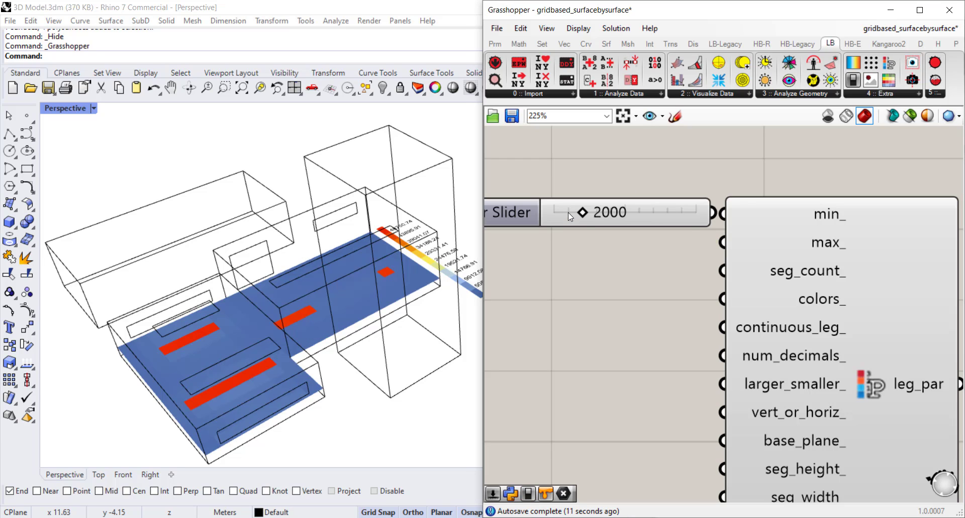
drag(646, 214, 605, 246)
drag(672, 245, 723, 242)
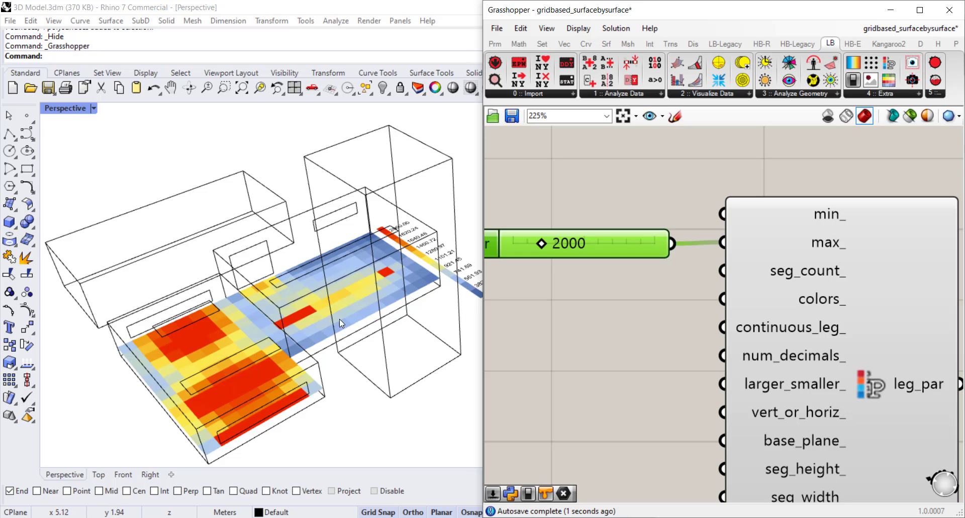
- Move the LB Spatial Heatmap component farther from Mesh Join to make room in front of its inputs
shift+right_drag(379, 320, 356, 340)
scroll(371, 321, down, 3)
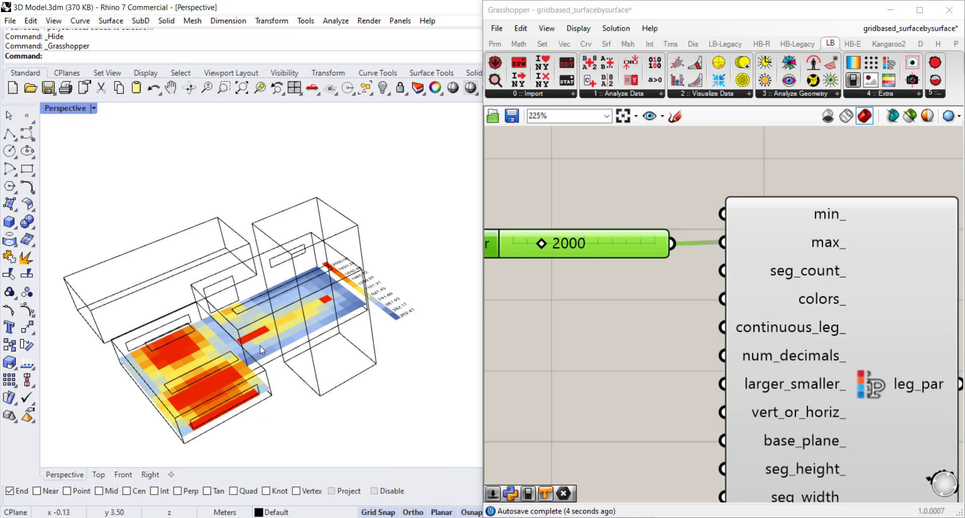
right_drag(616, 361, 600, 258)
right_drag(774, 256, 537, 323)
right_drag(764, 281, 568, 403)
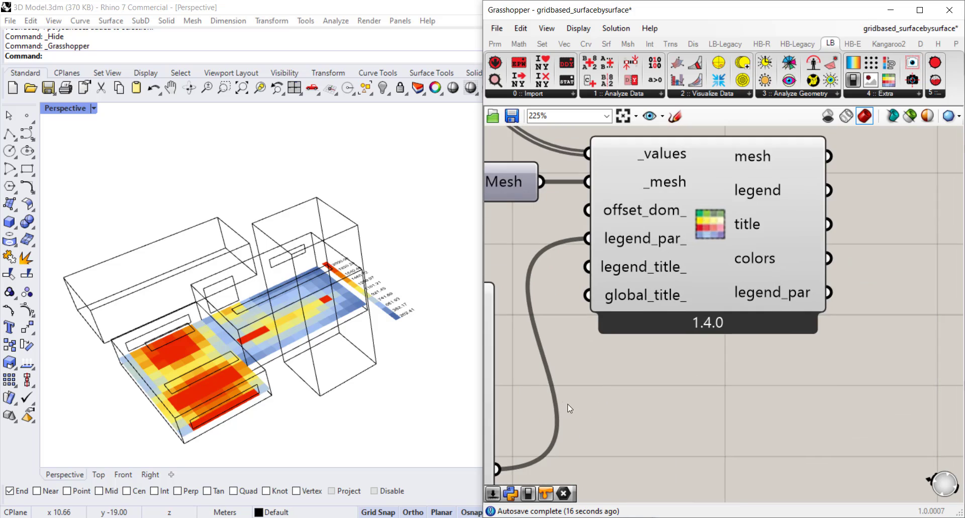
scroll(652, 335, down, 3)
right_drag(693, 265, 693, 318)
drag(693, 319, 834, 316)
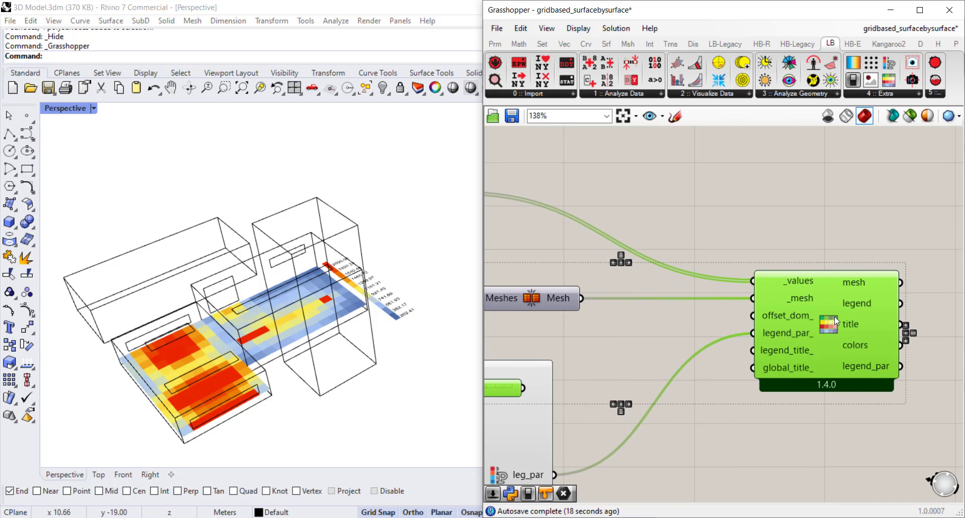
click(813, 471)
scroll(771, 359, up, 2)
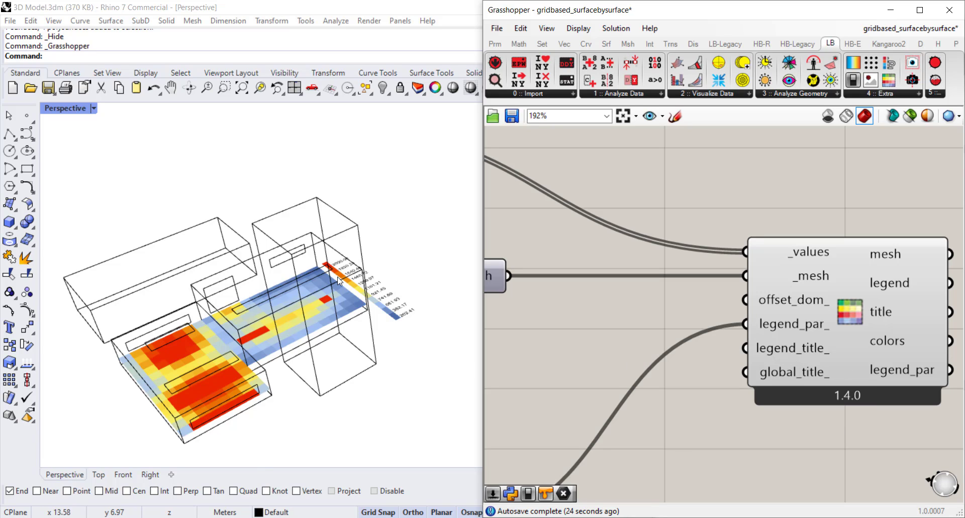
- Switch the Rhino viewport to the Top view and frame the heatmap together with its legend
click(92, 475)
right_drag(146, 300, 43, 308)
right_drag(409, 279, 194, 295)
scroll(377, 191, down, 4)
right_drag(418, 297, 445, 340)
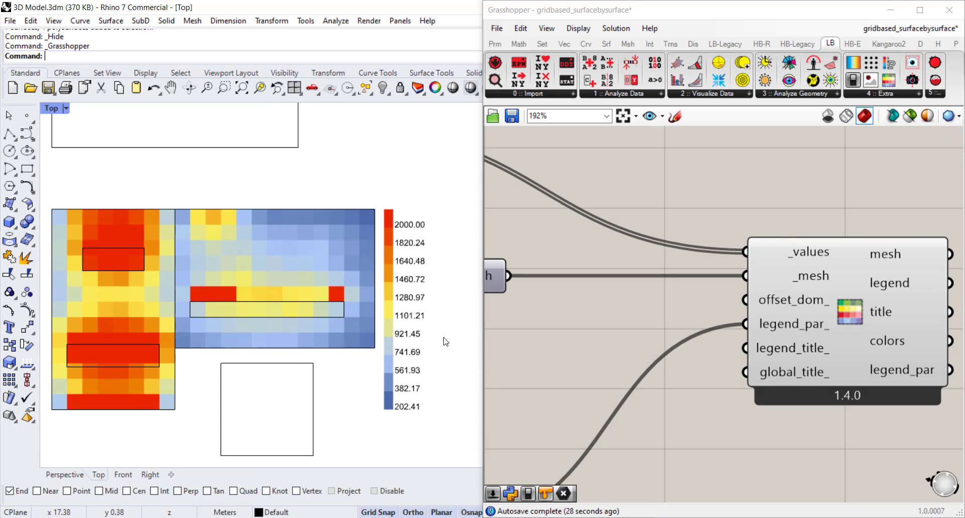
- Add a panel containing "Lux", connect it to the LB Spatial Heatmap's legend_title_ input, and line it up with that input
double_click(614, 362)
text("Lux)
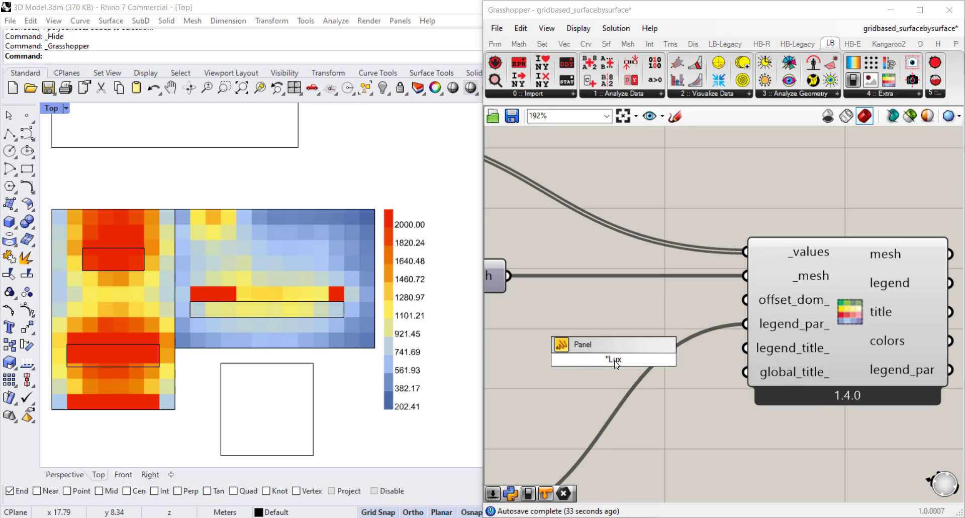
key(Return)
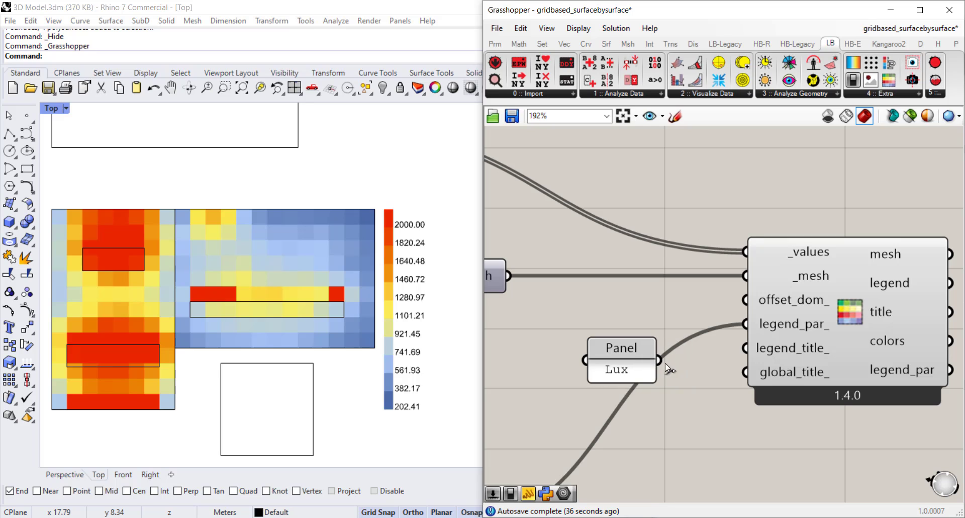
drag(686, 361, 745, 347)
drag(623, 376, 632, 358)
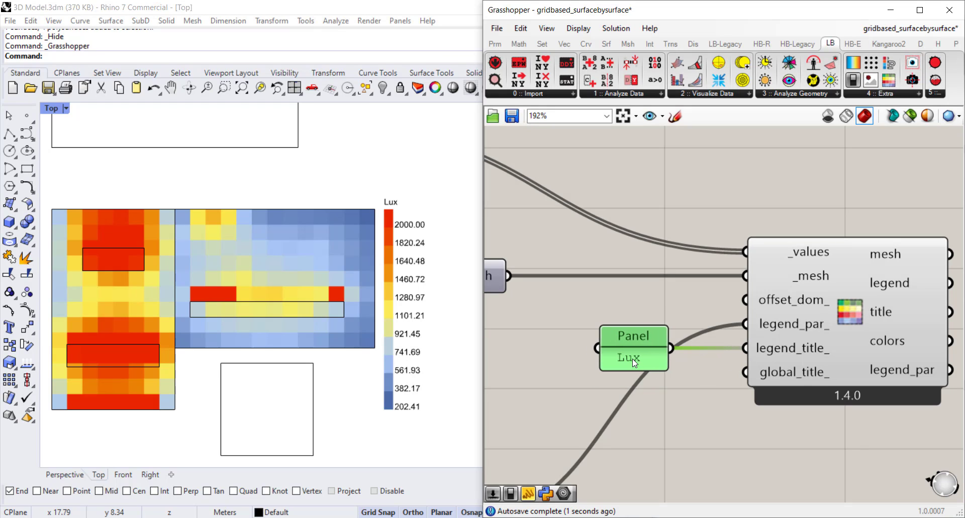